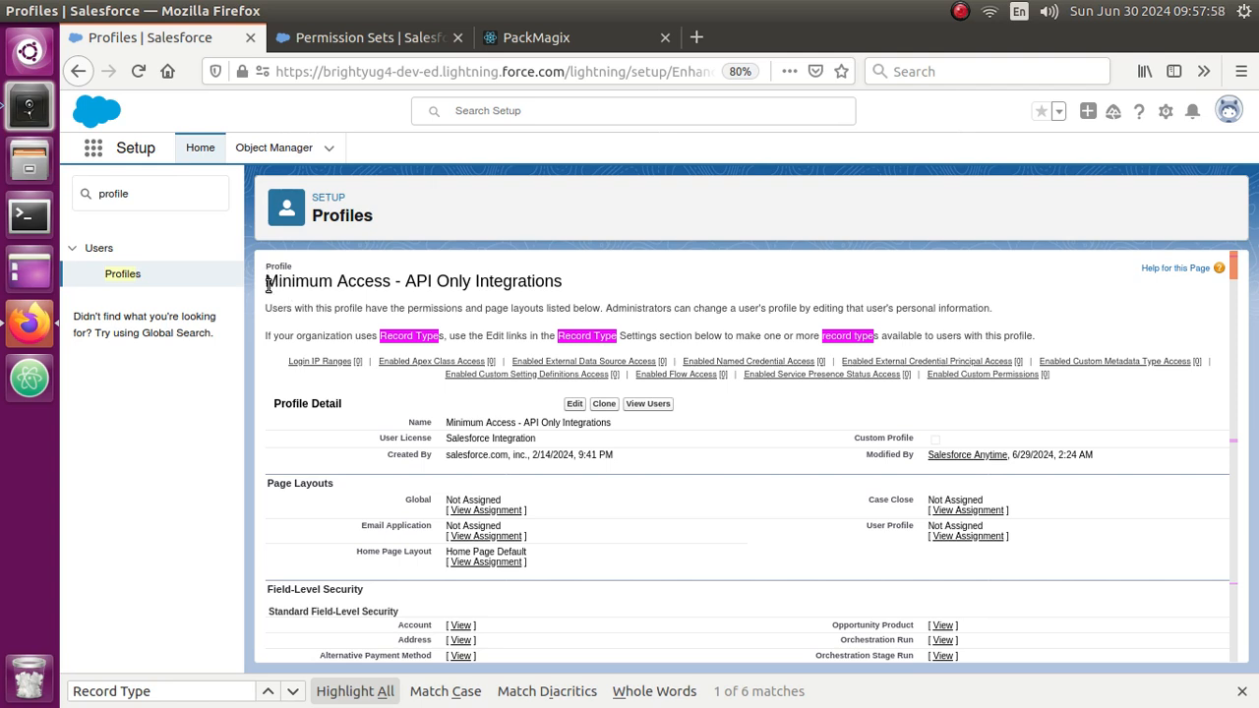
Review the Minimum Access - API Only Integrations profile, from its header through the object list to the custom record type settings.
left_click_drag(266, 282, 570, 288)
left_click(573, 290)
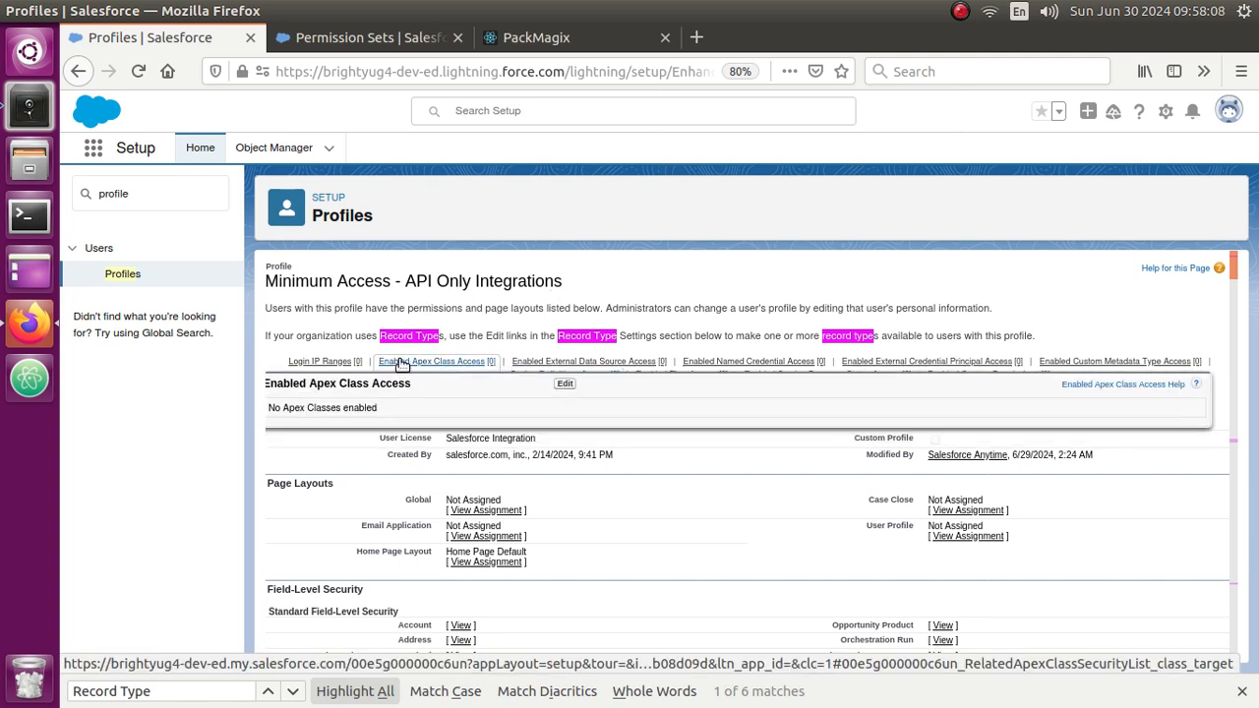
scroll(461, 354, "down", 3)
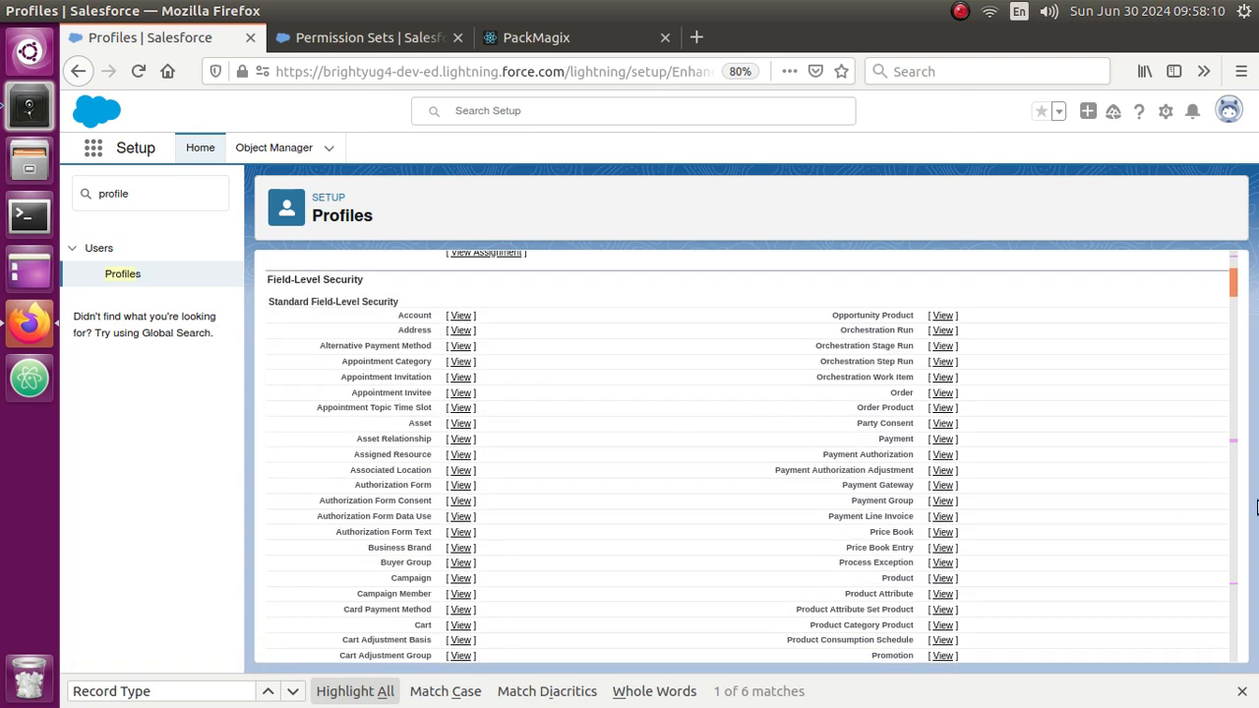
left_click_drag(1239, 286, 1231, 590)
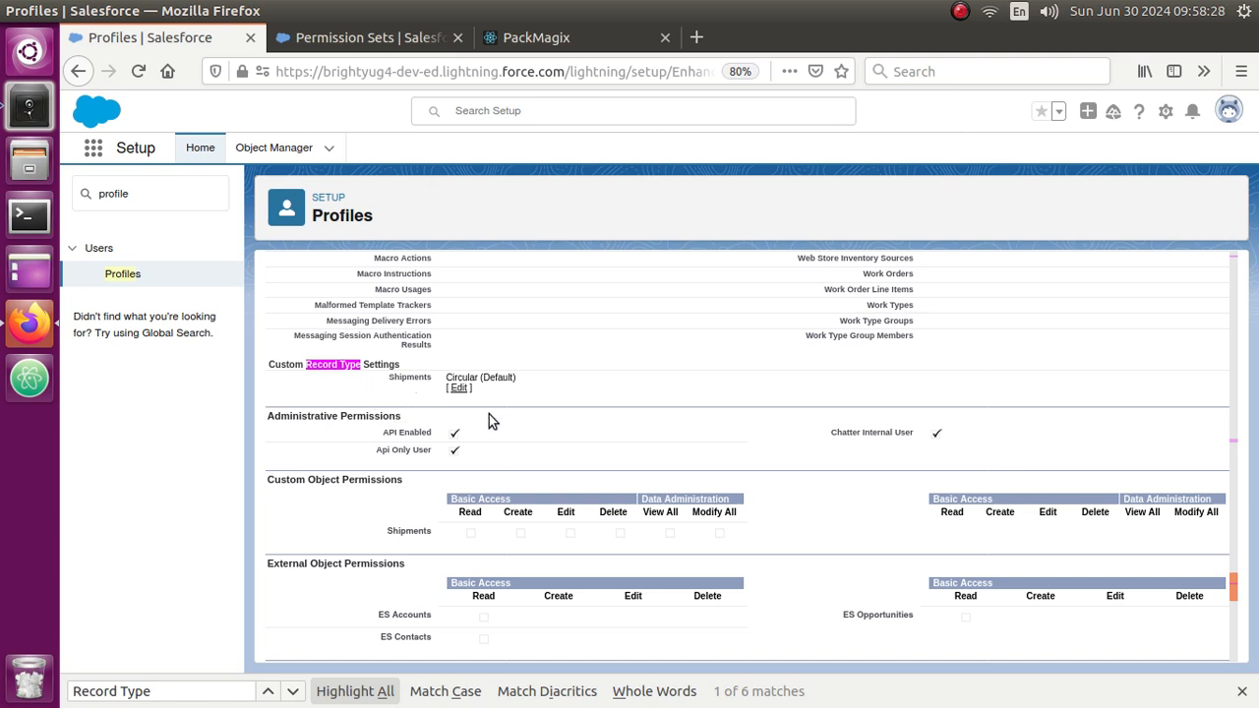
scroll(484, 427, "up", 15)
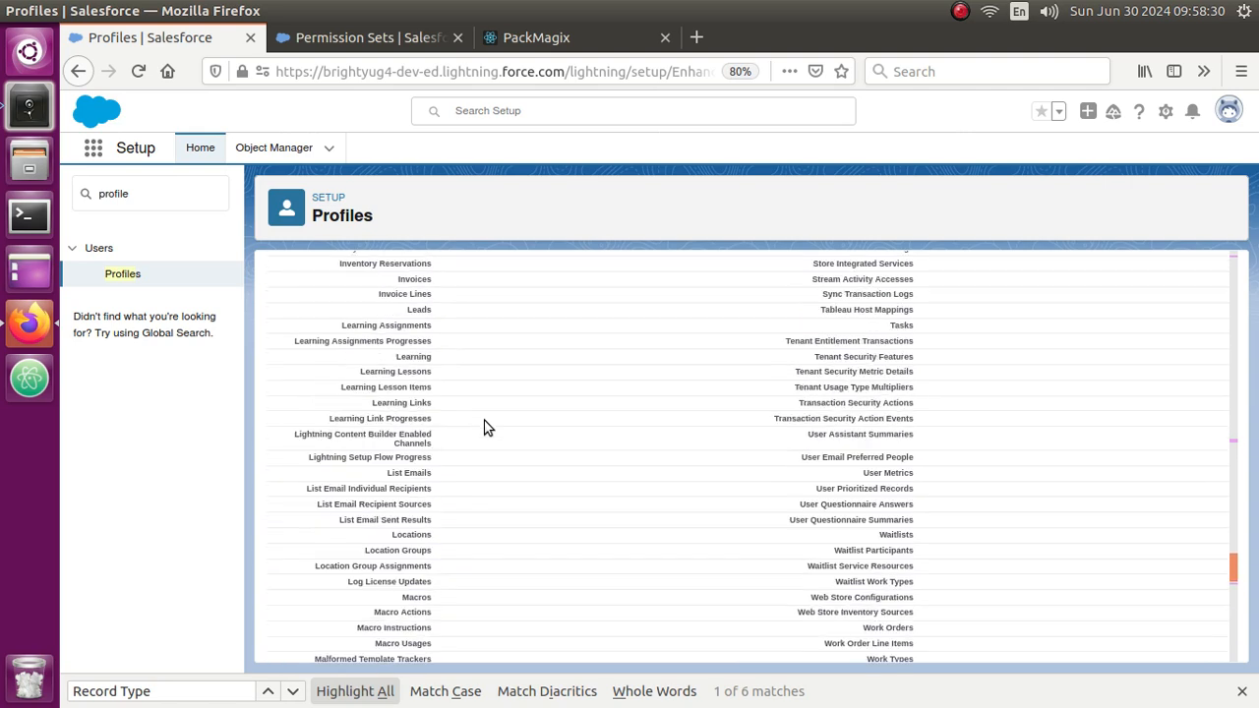
scroll(484, 427, "up", 15)
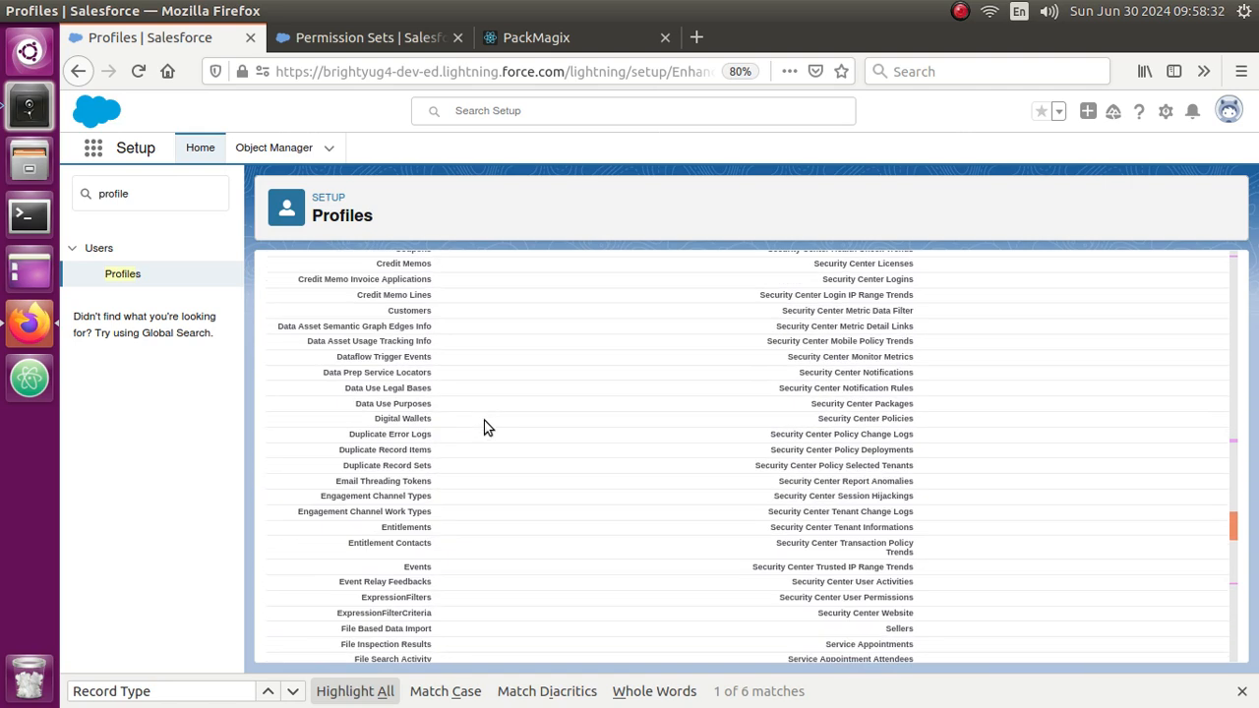
scroll(484, 427, "up", 15)
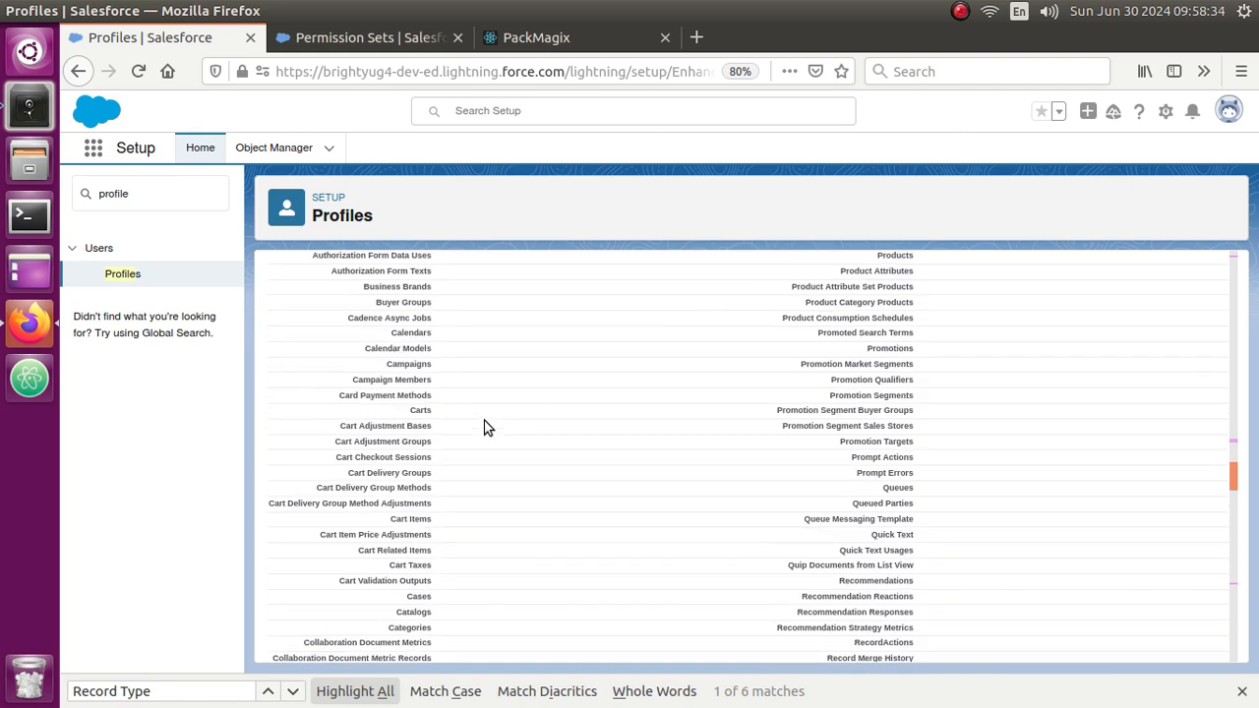
scroll(484, 427, "down", 15)
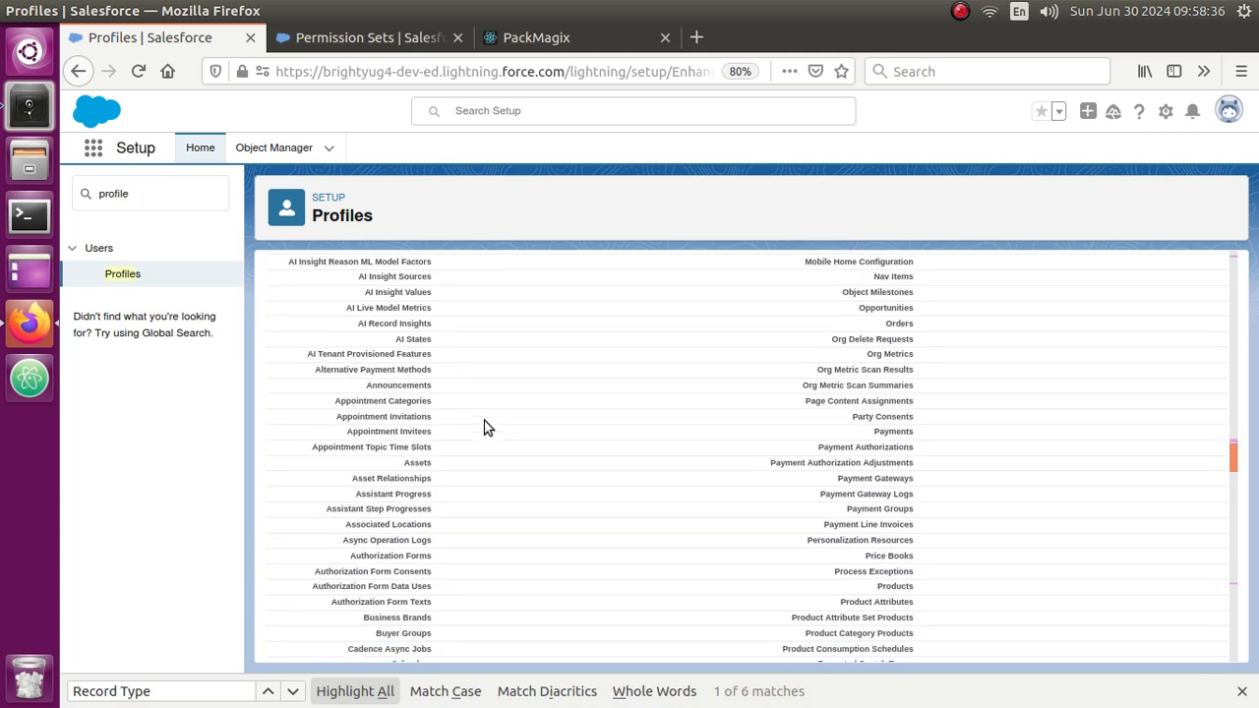
scroll(484, 427, "down", 20)
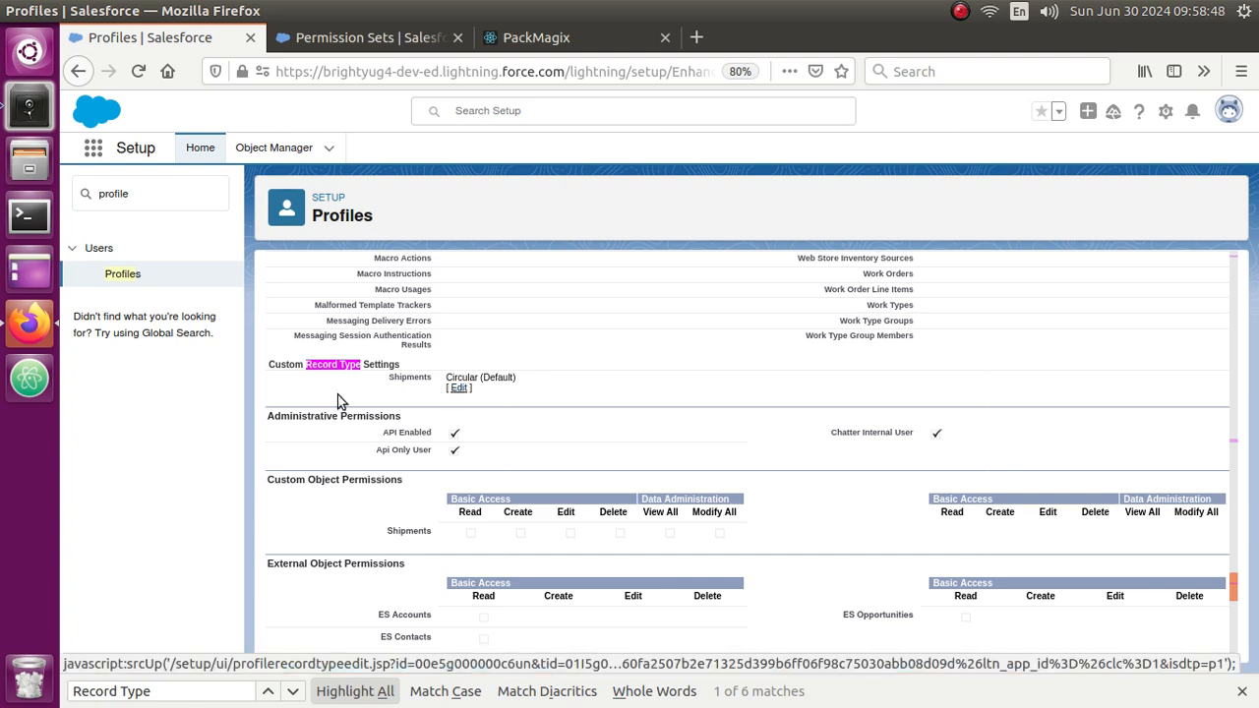
Edit the profile's custom record type settings for Shipments, add Linear to the selected record types and save.
left_click(462, 388)
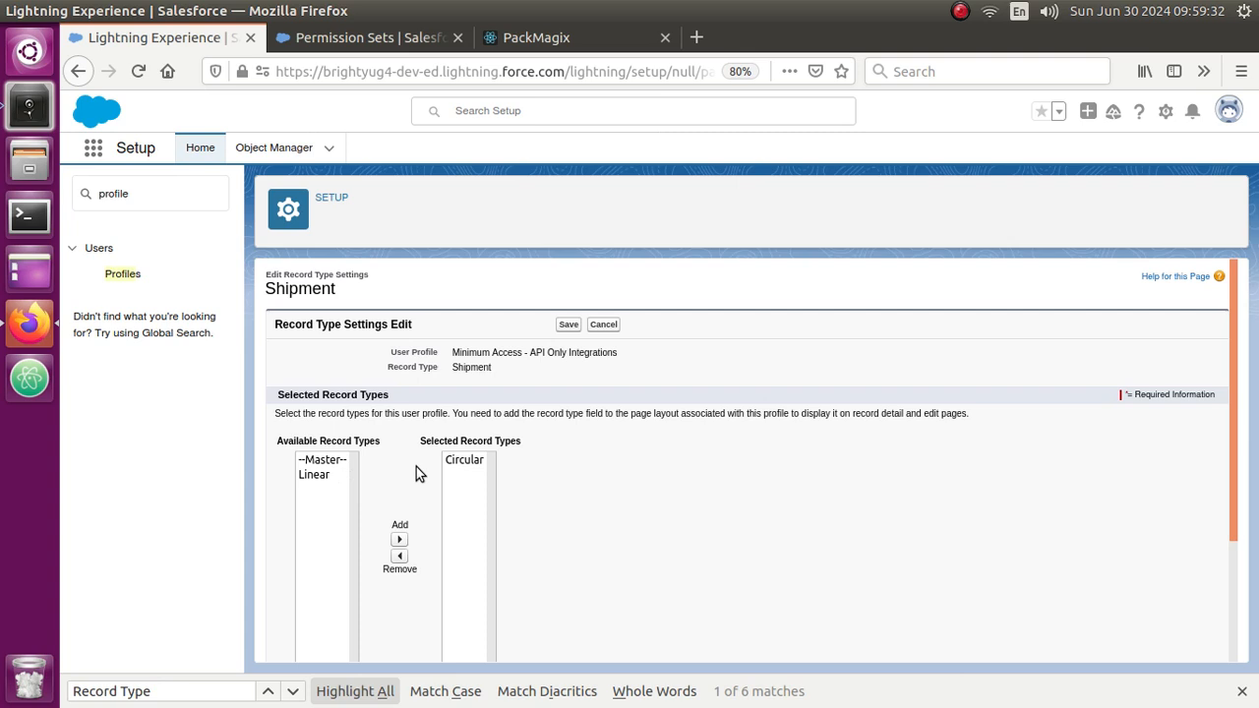
scroll(416, 466, "down", 1)
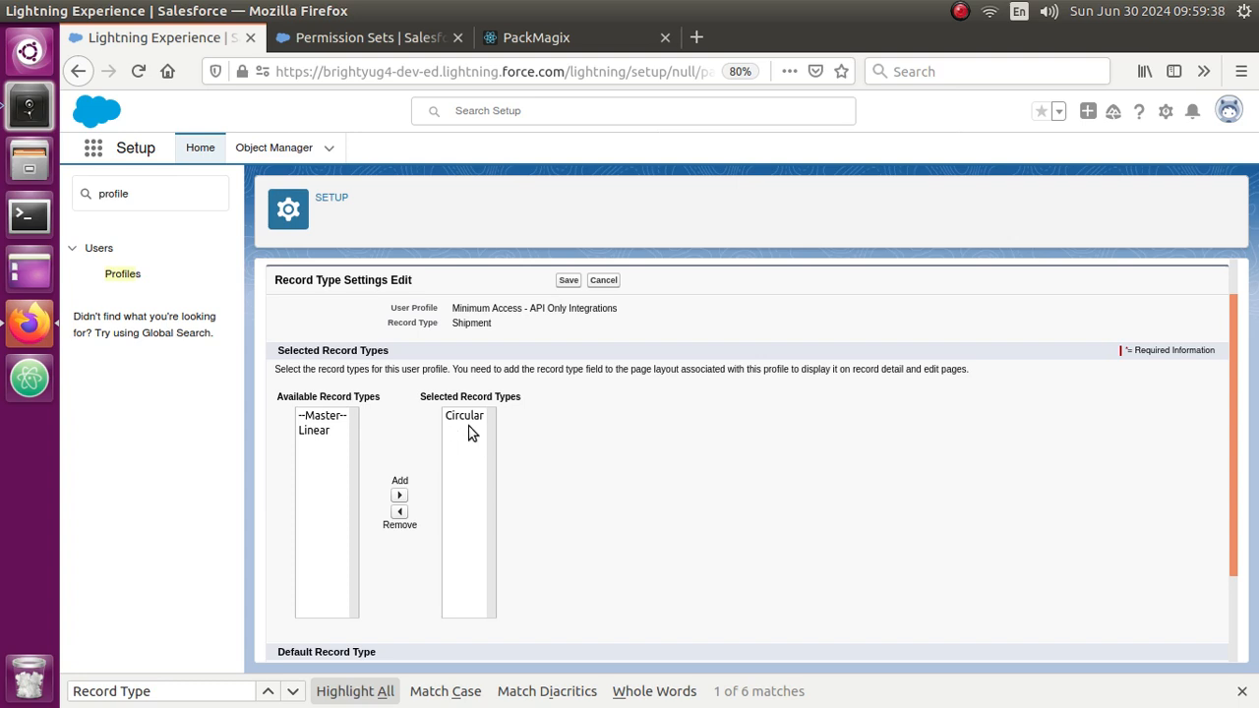
left_click(315, 433)
left_click(398, 495)
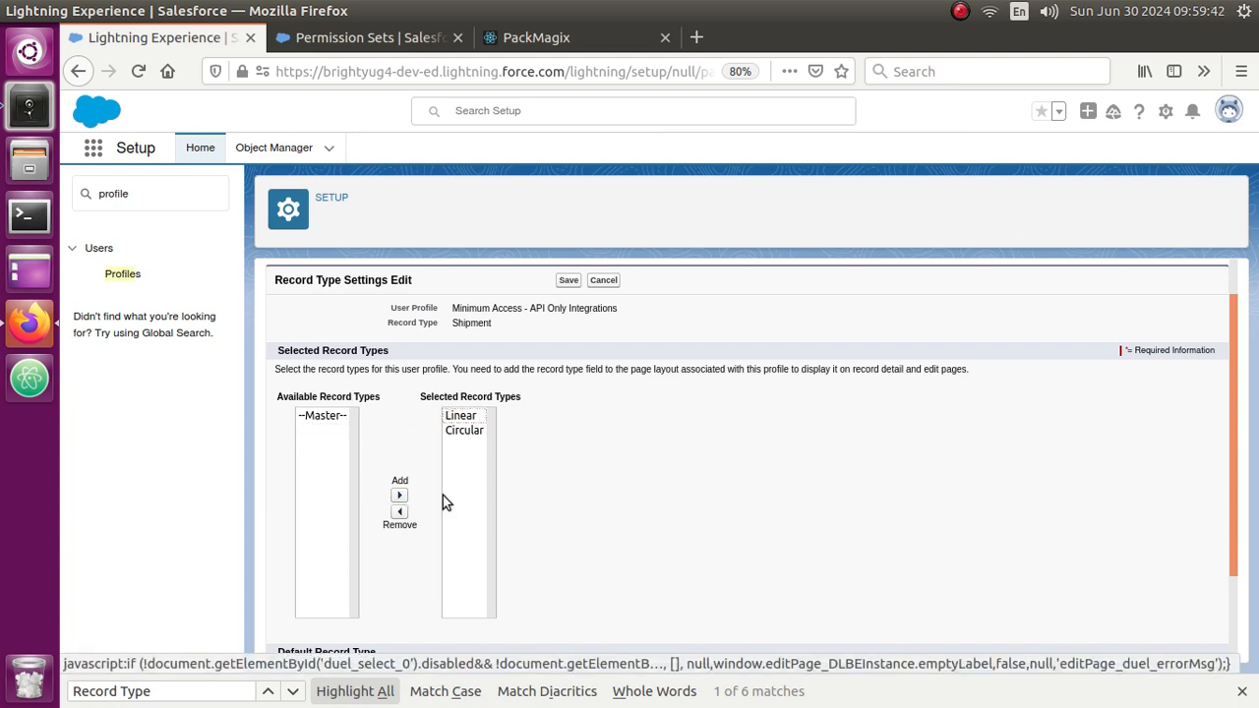
scroll(548, 489, "down", 2)
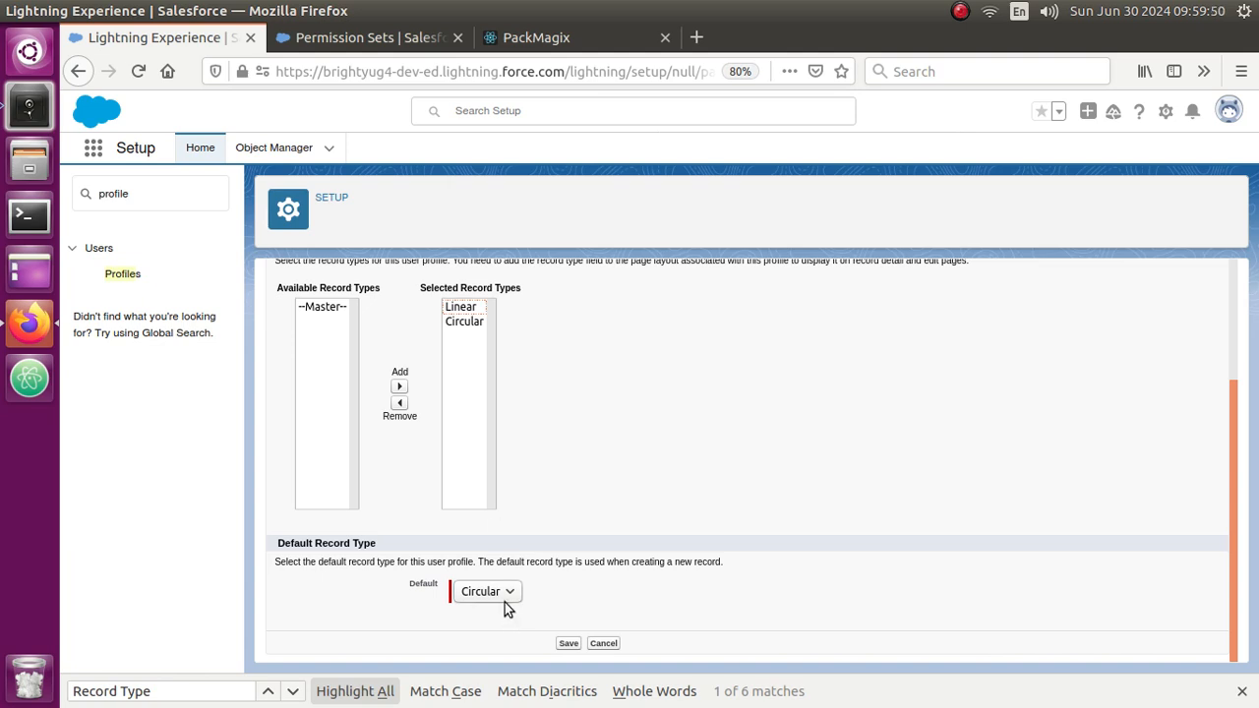
left_click(569, 643)
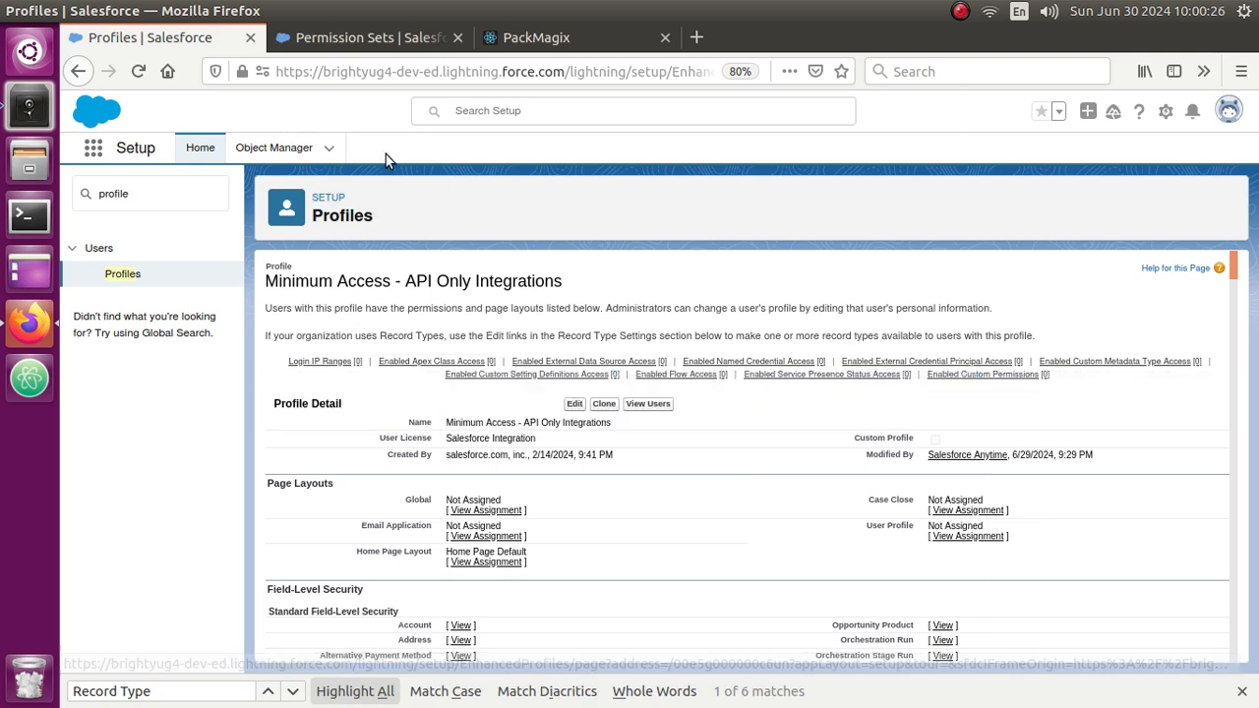
Switch to the Operations_User permission set, look through its settings categories and open Object Settings.
left_click(329, 36)
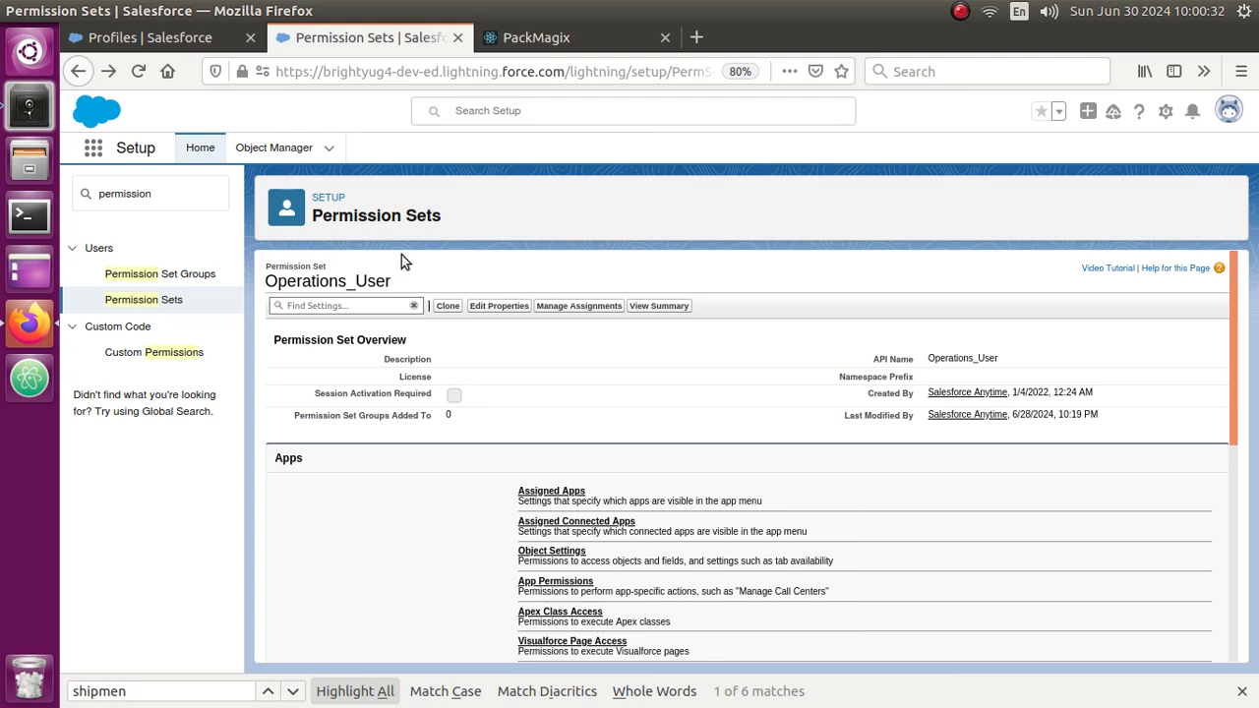
scroll(503, 387, "down", 3)
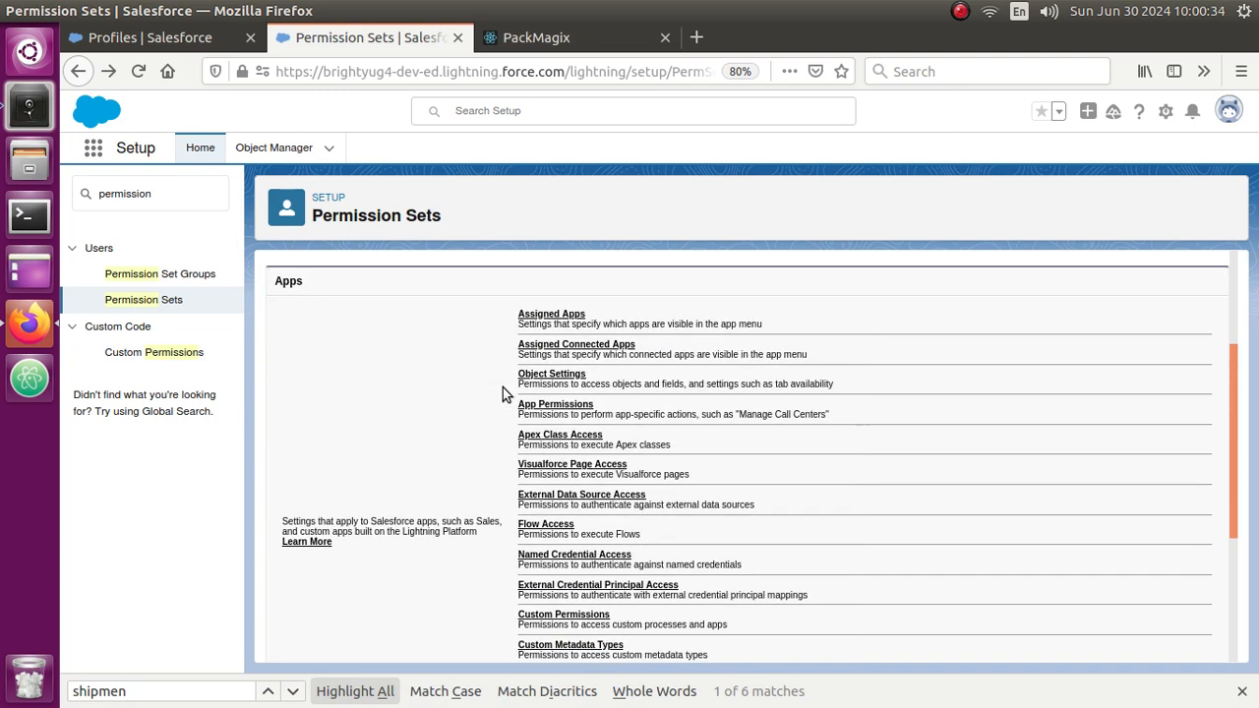
scroll(503, 388, "down", 4)
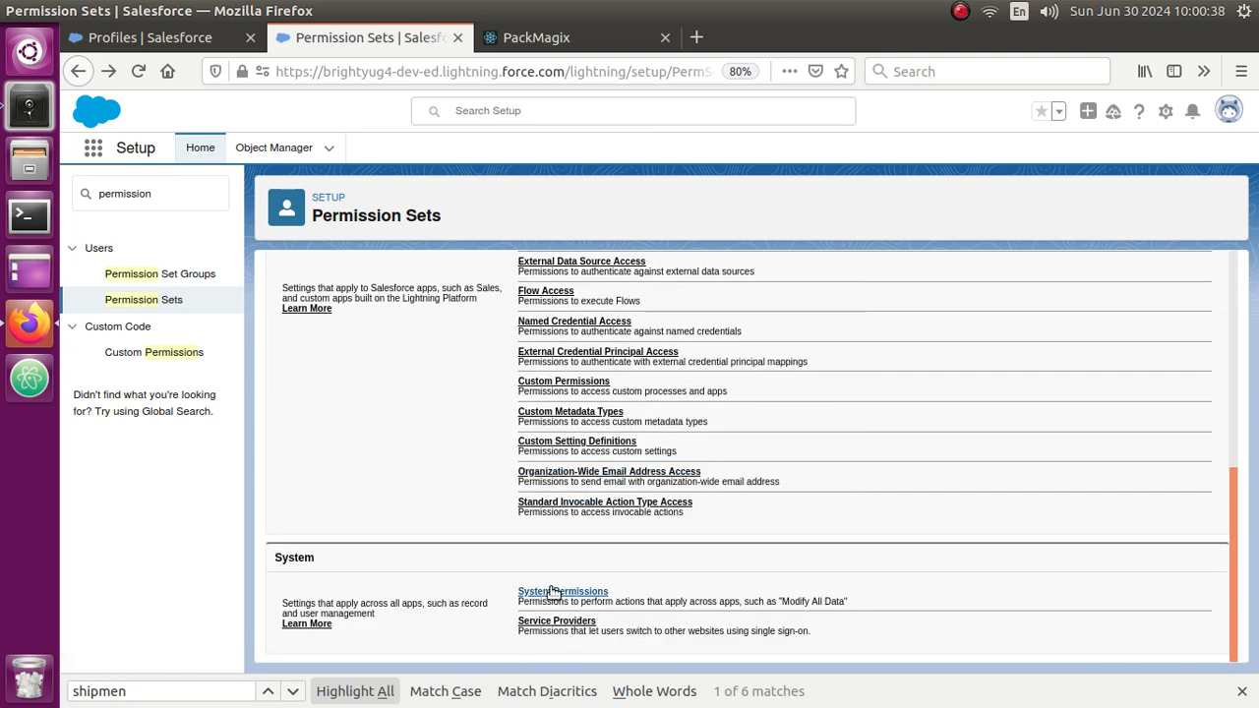
scroll(536, 556, "up", 10)
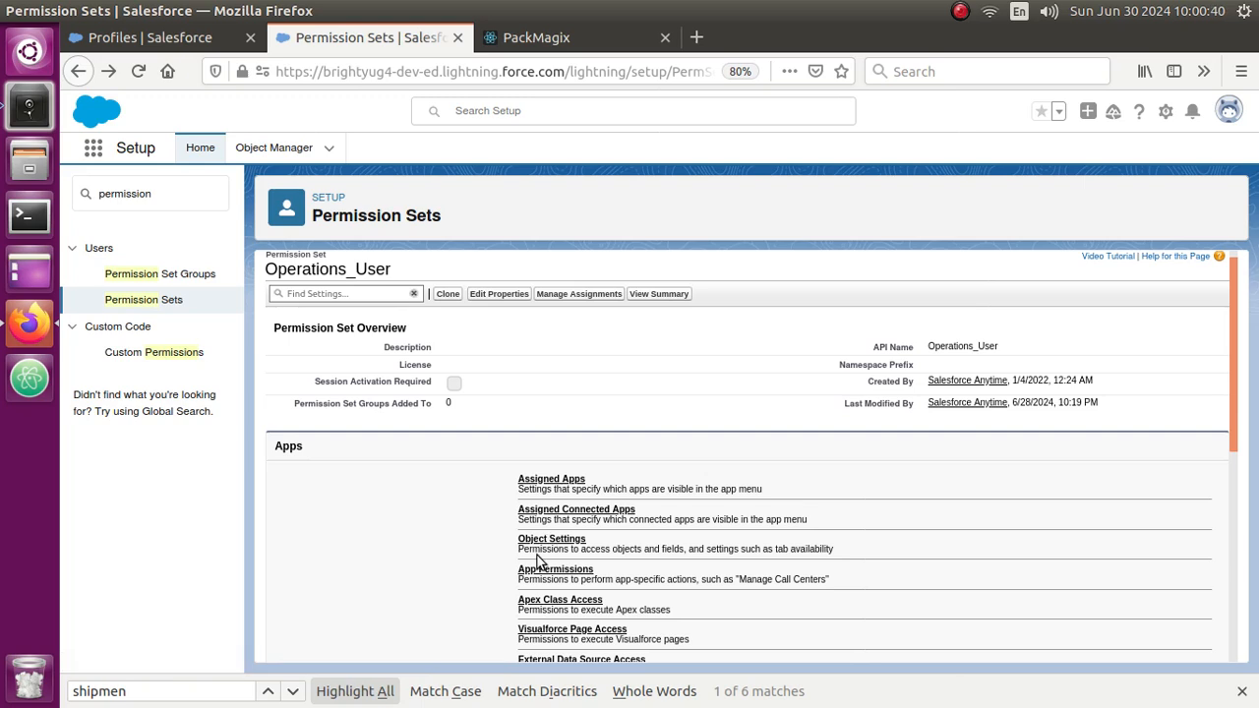
left_click(553, 540)
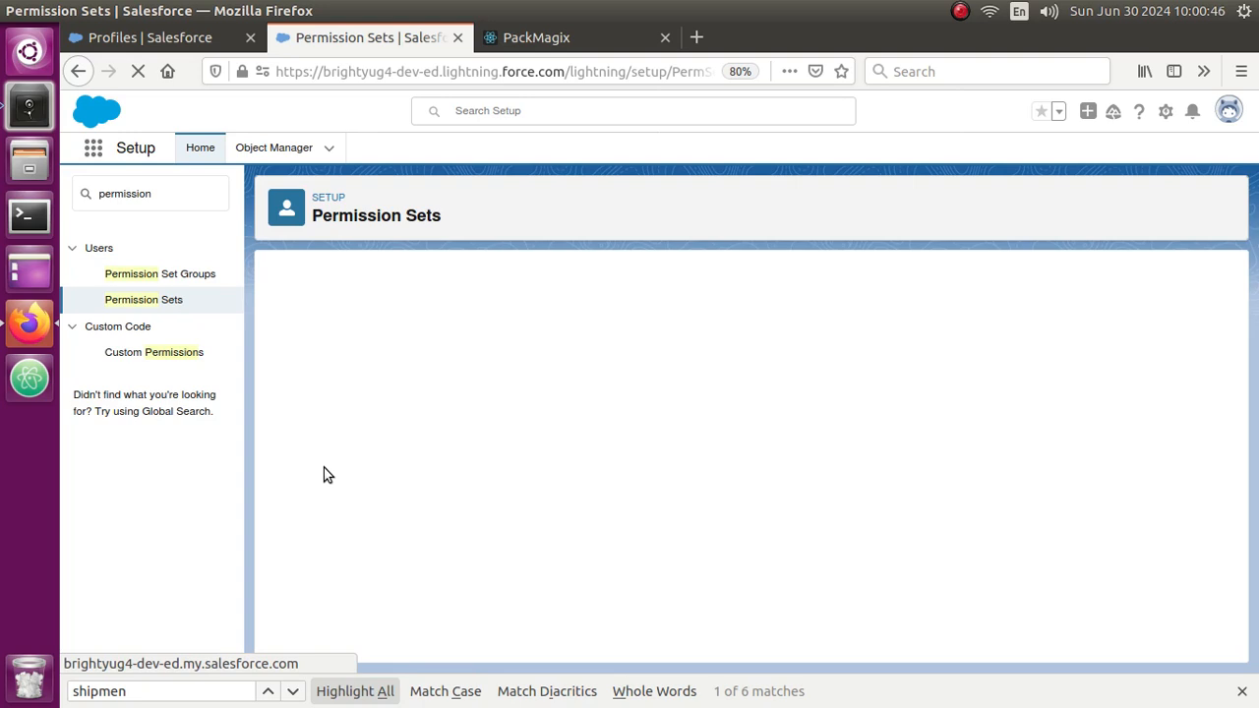
Find "shipment" in the object list and open the settings of the custom Shipments object (Shipment__c).
scroll(398, 420, "down", 2)
key("ctrl+f")
type("s")
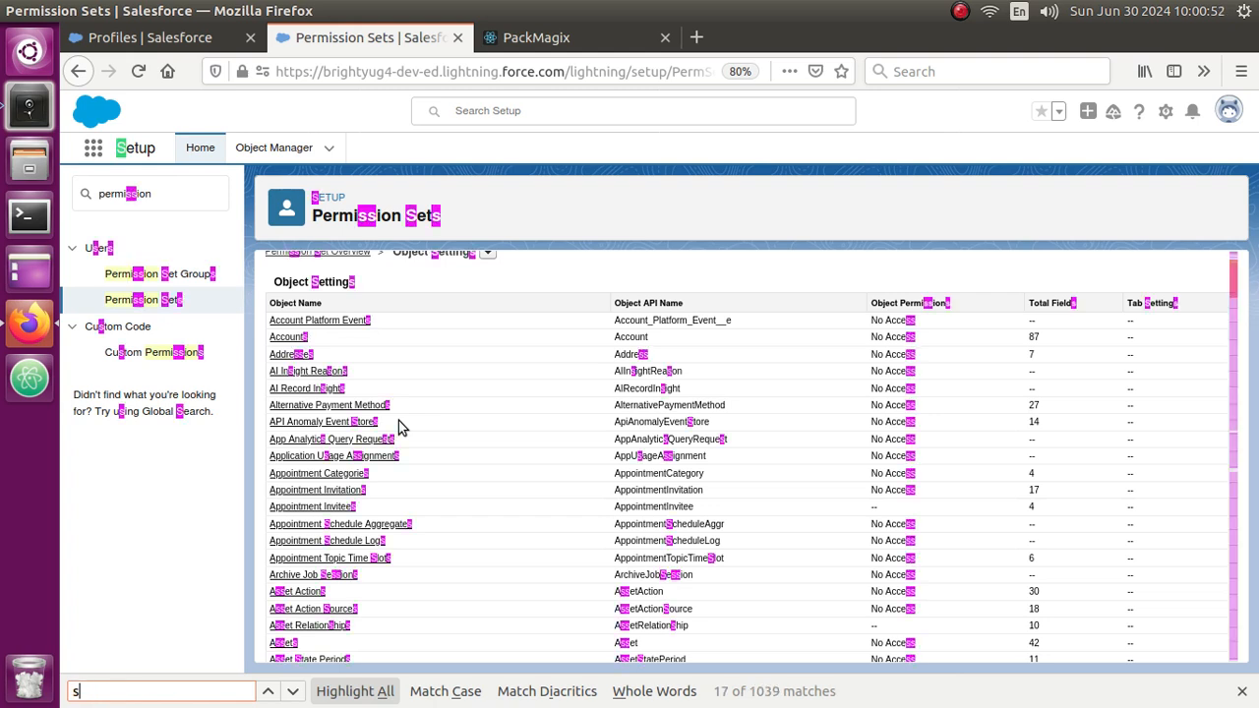
type("hip")
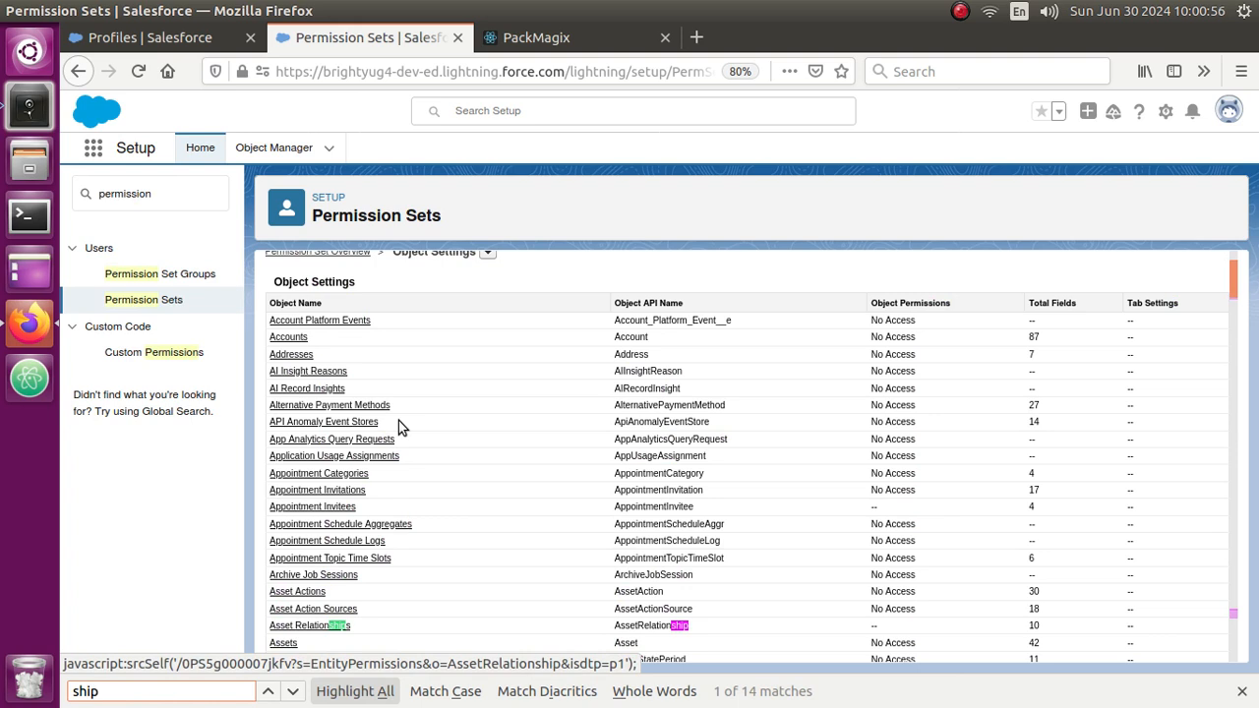
scroll(431, 538, "down", 1)
scroll(431, 538, "down", 10)
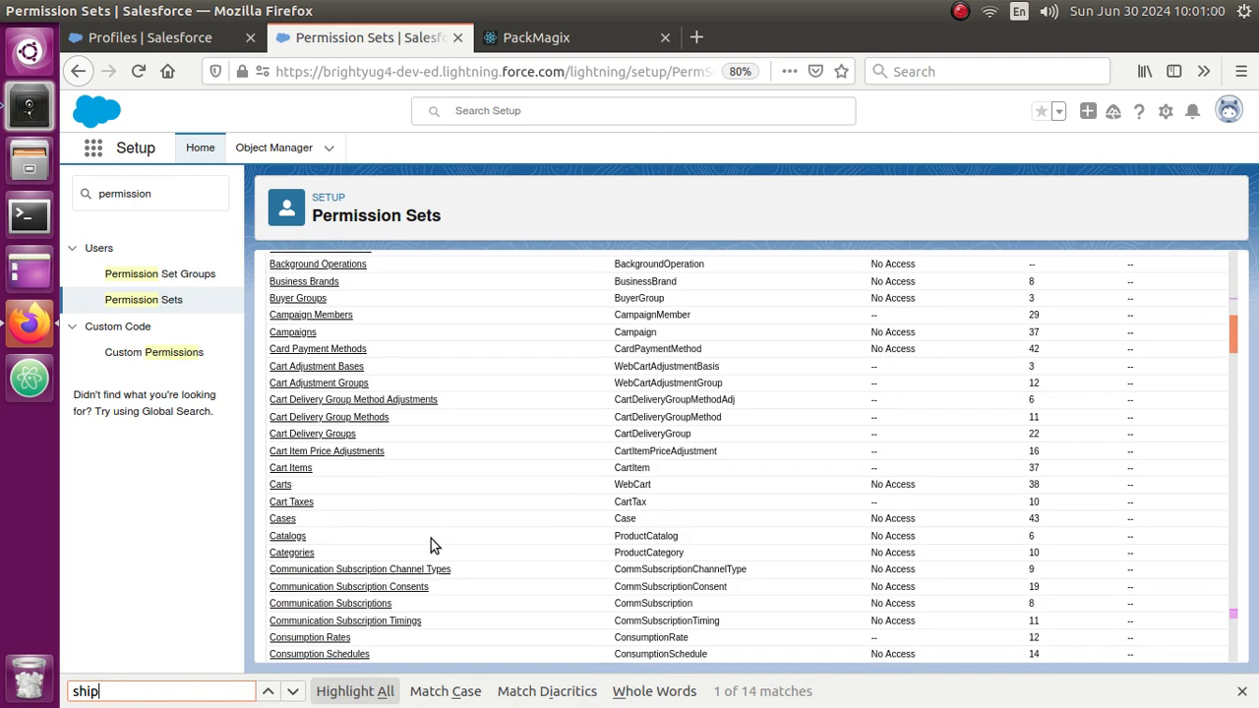
type("ment")
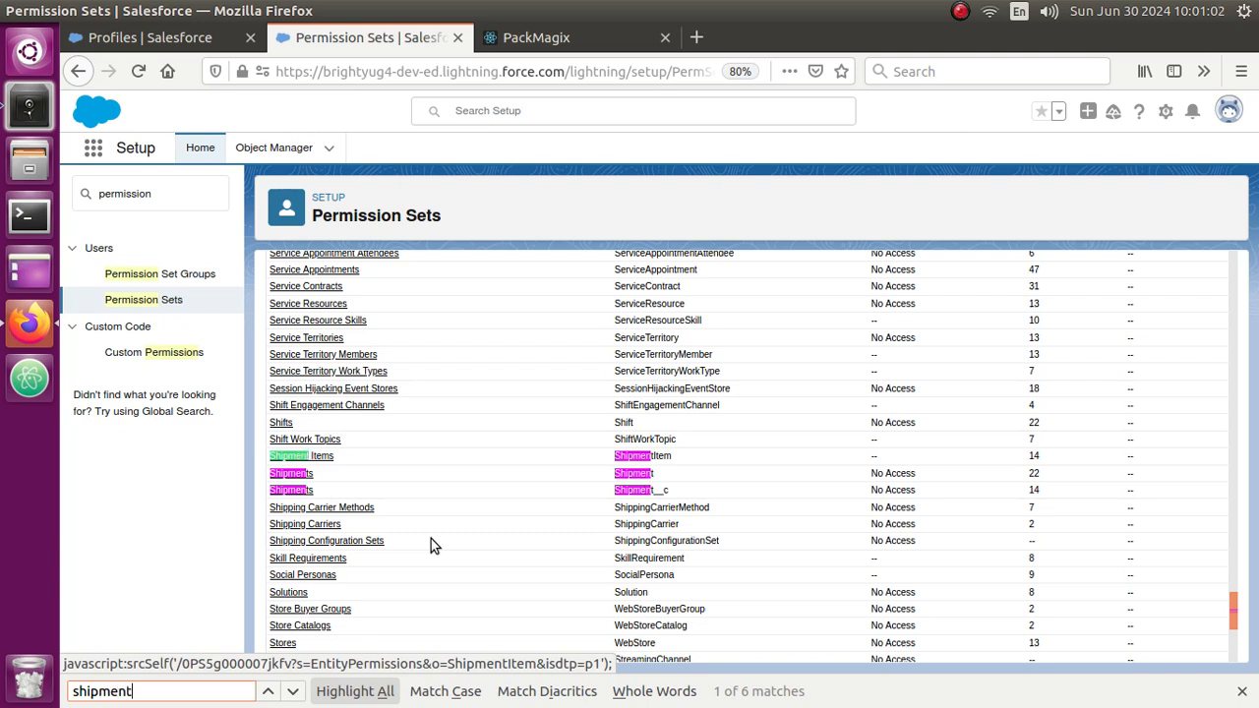
left_click(290, 494)
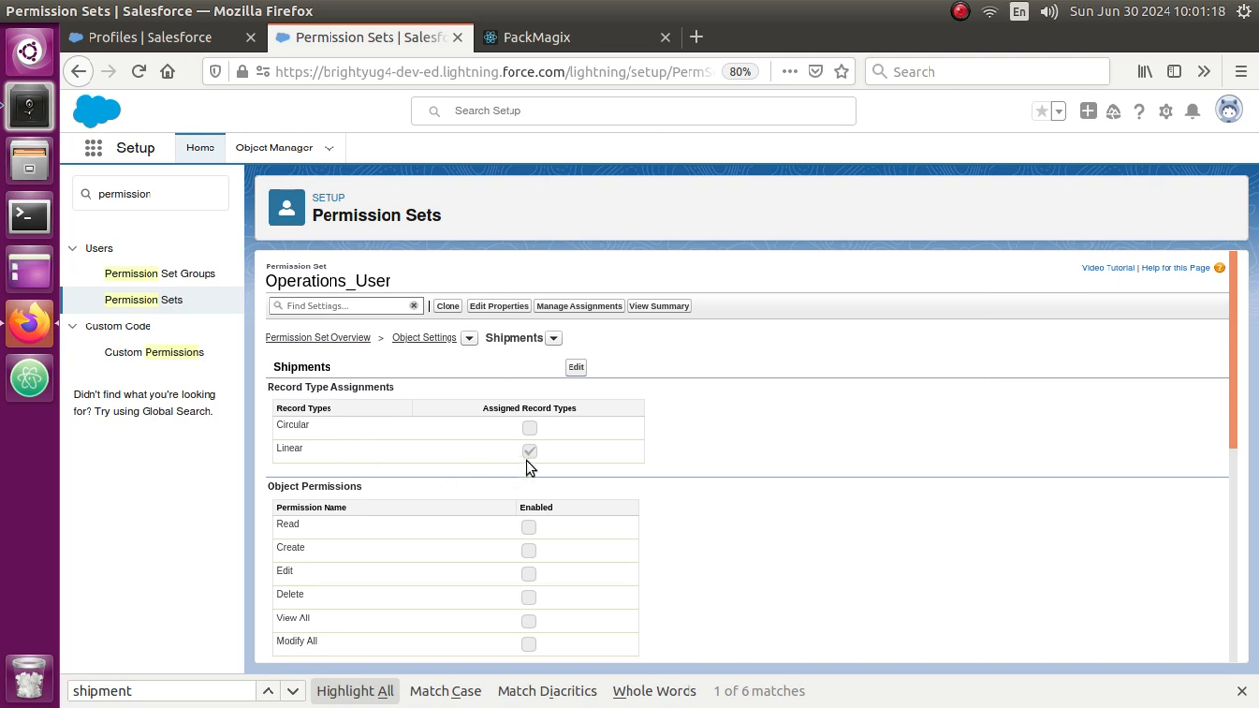
Assign the Circular record type to Shipments in the Operations_User permission set and save.
left_click(577, 369)
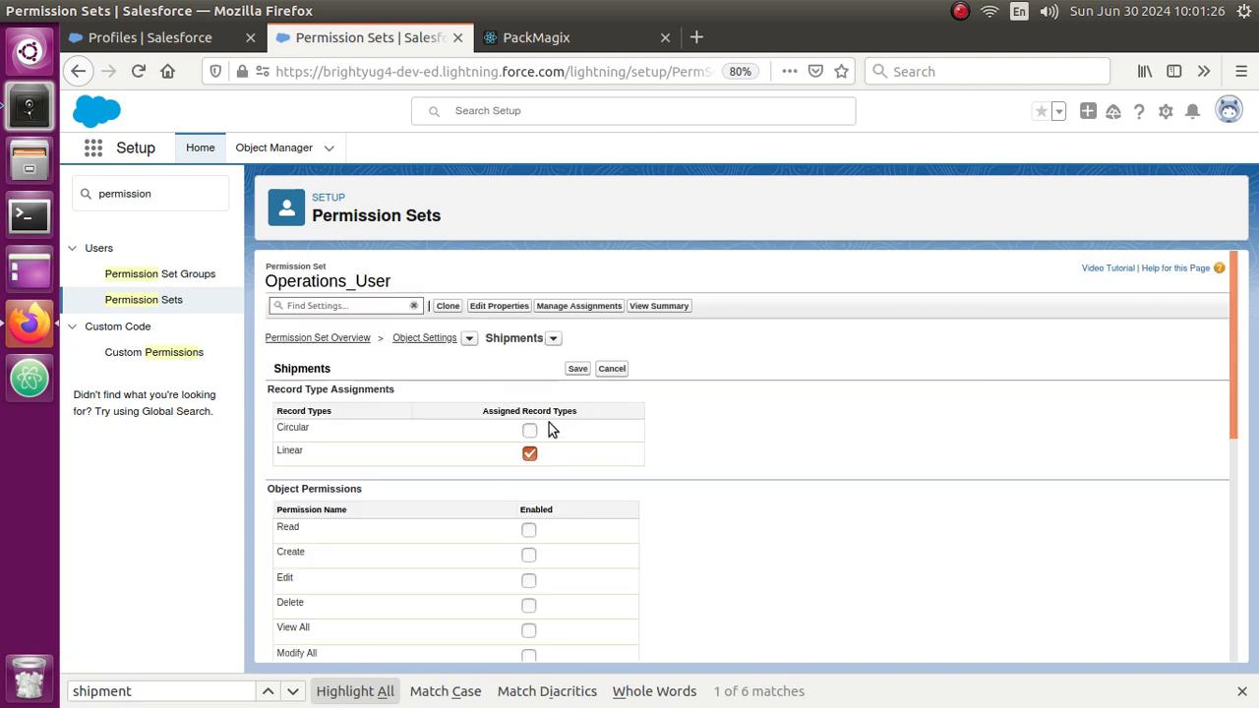
left_click(529, 432)
left_click(576, 369)
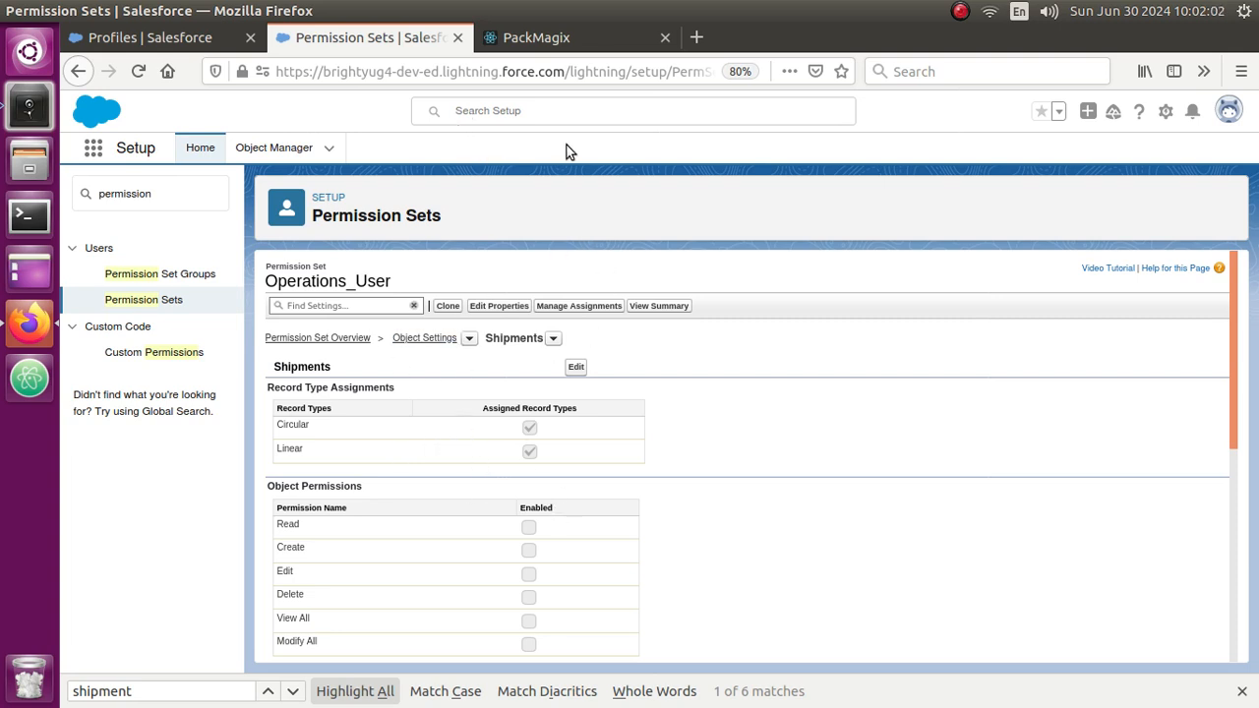
Switch to PackMagix, log in using OAuth2.0 with the saved Salesforce username and password, and allow the requested access.
left_click(552, 45)
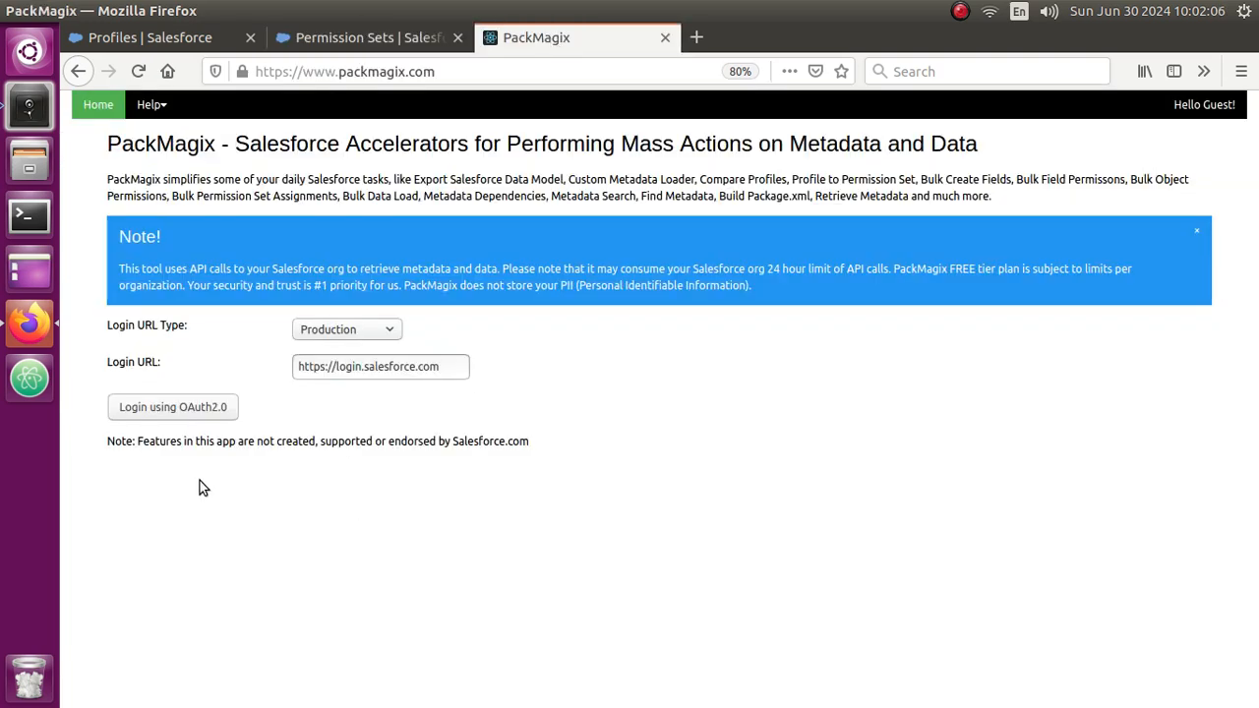
left_click(193, 414)
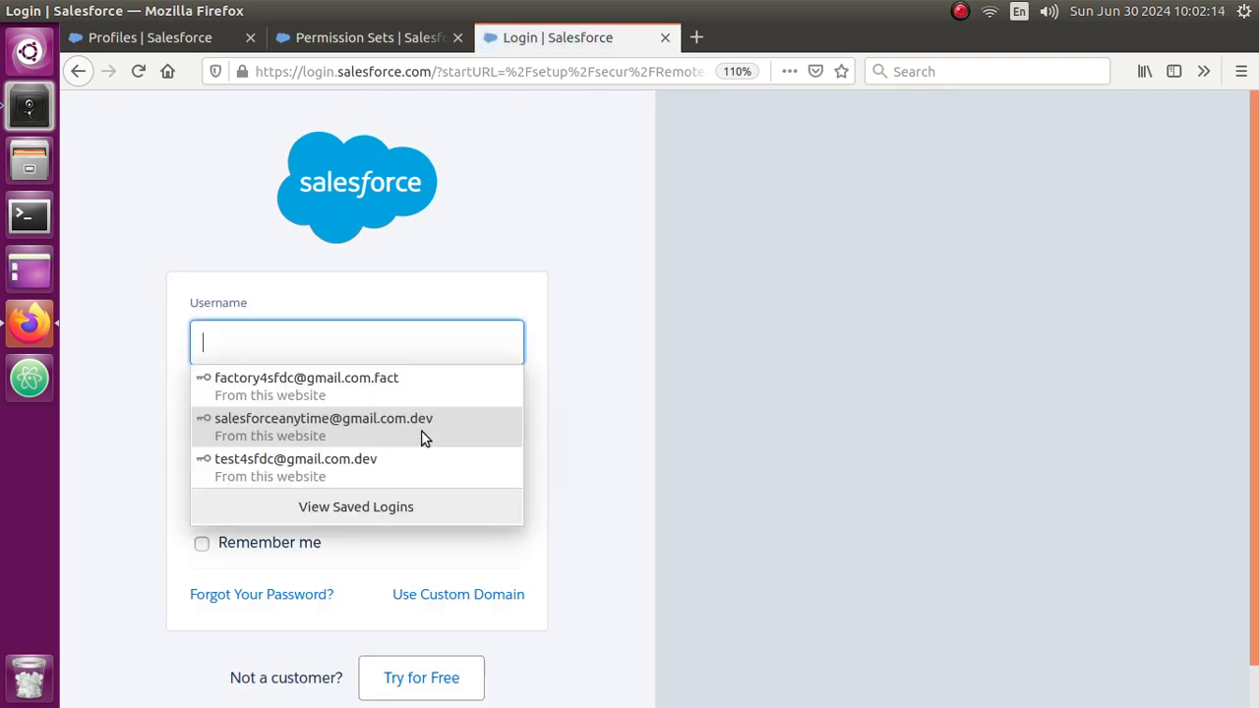
left_click(424, 438)
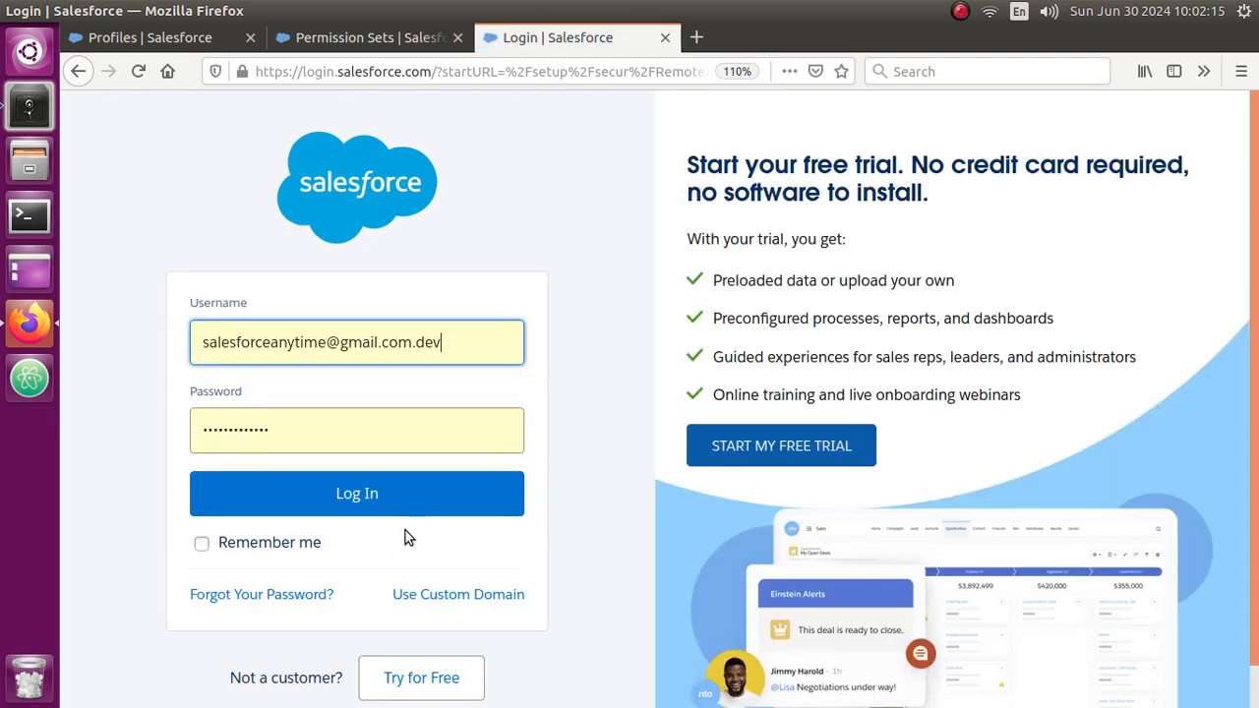
left_click(414, 515)
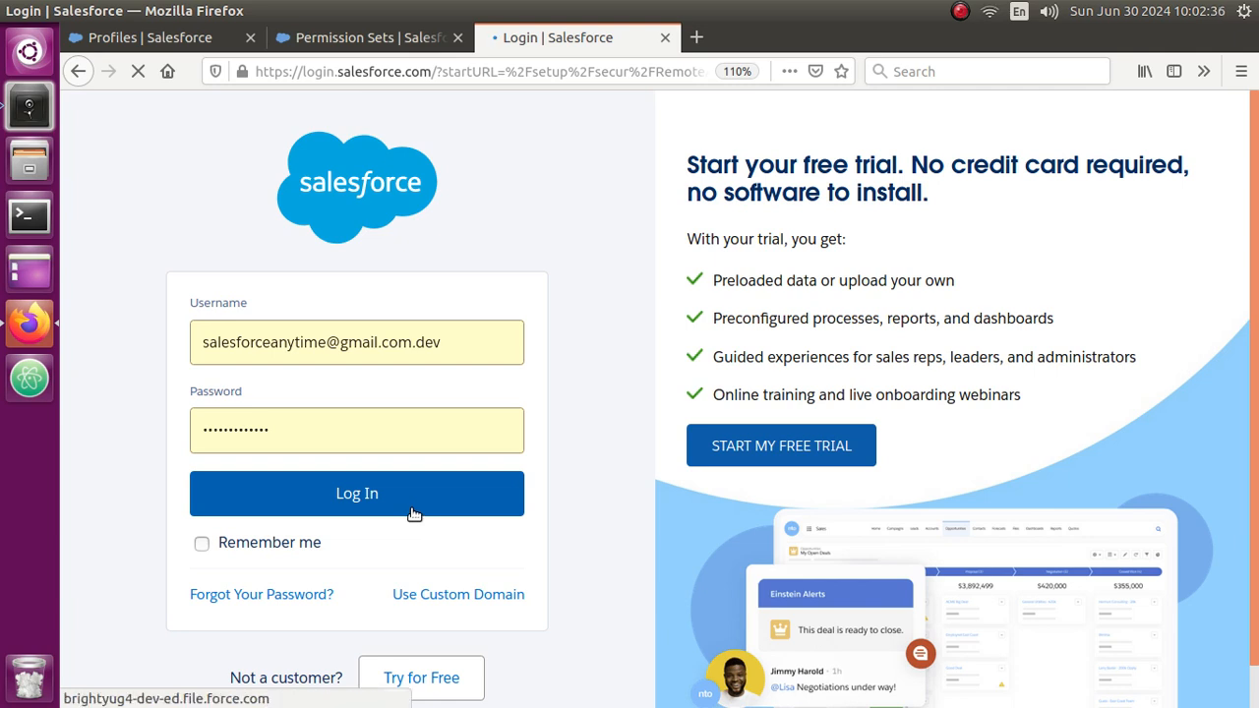
left_click(413, 514)
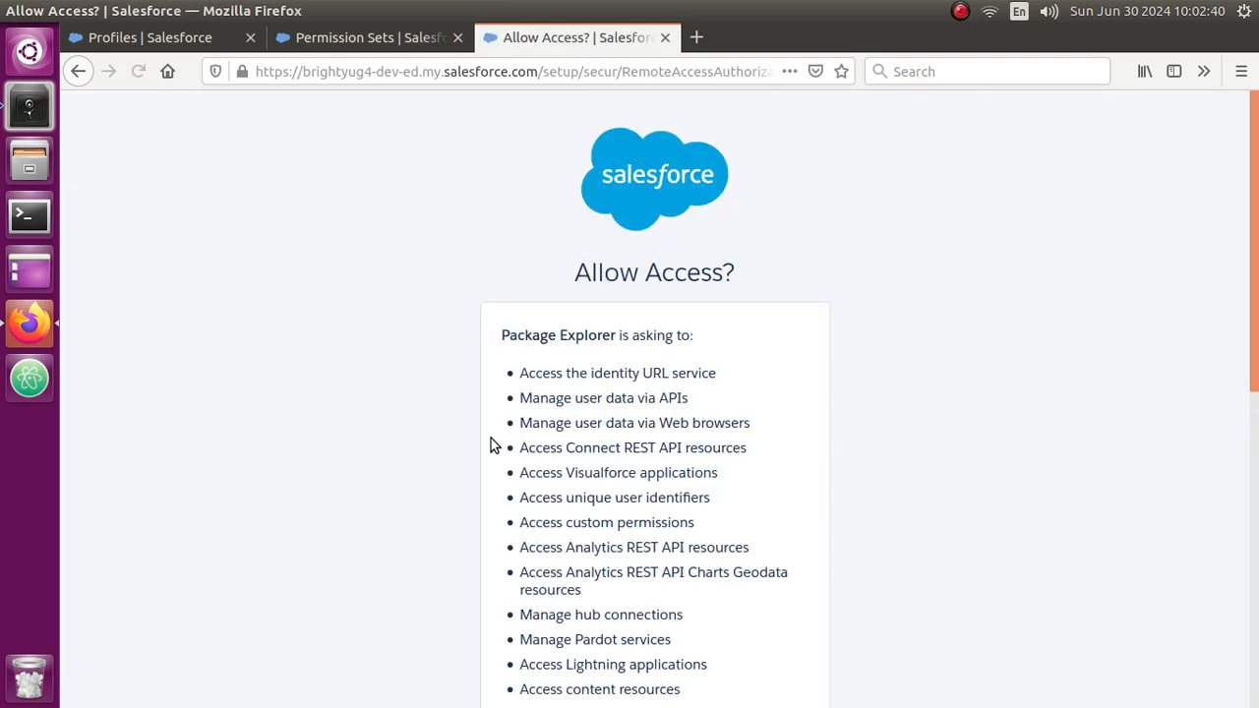
scroll(492, 442, "down", 10)
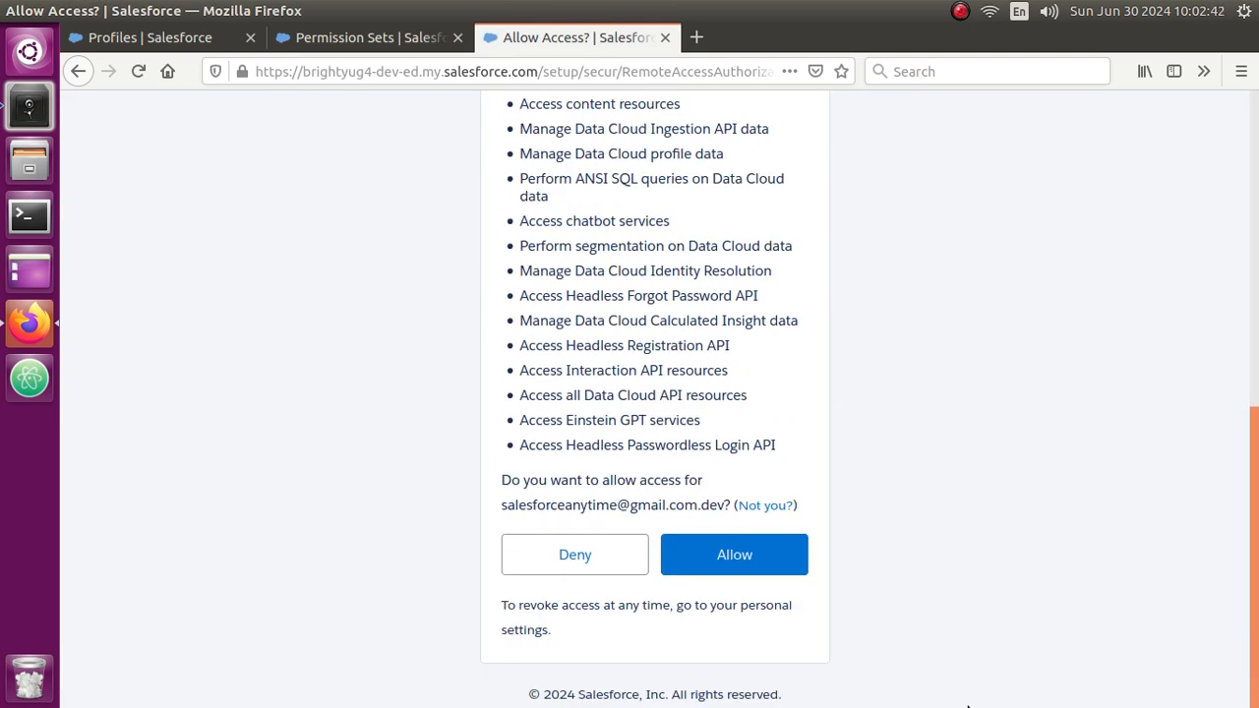
left_click(732, 560)
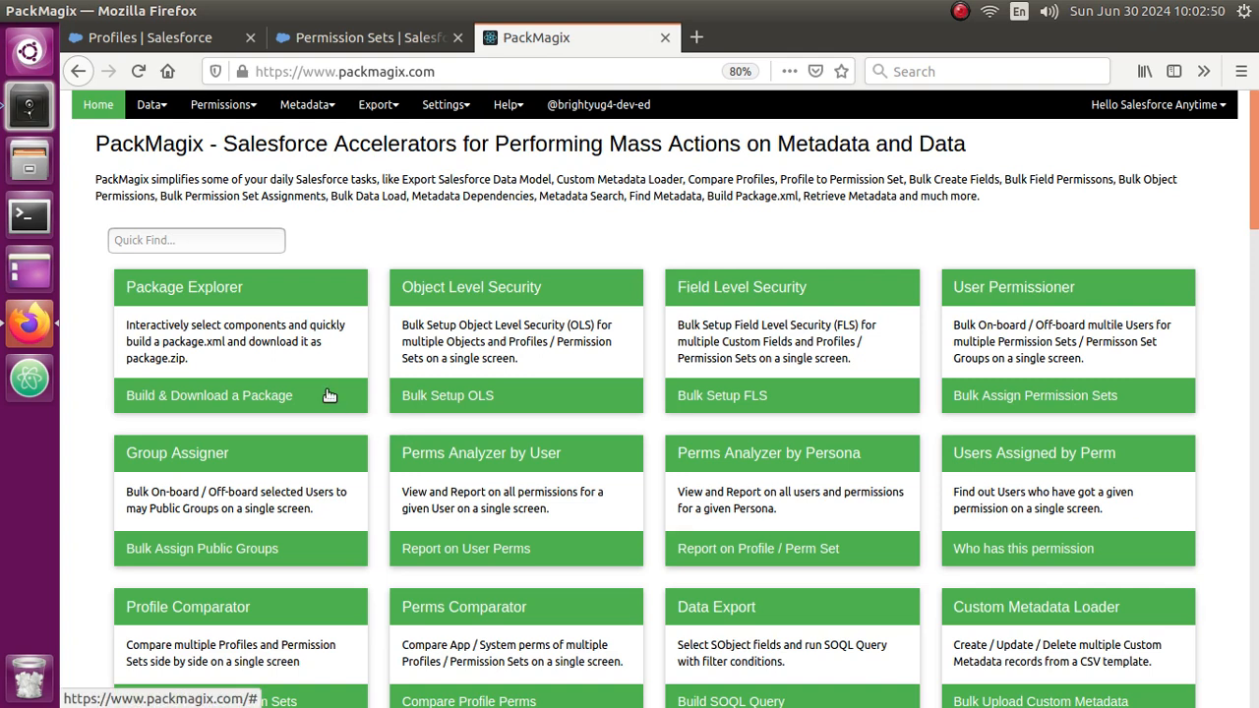
Search the PackMagix tools for "record typ" and open Record Type Assignments.
left_click(180, 239)
type("re")
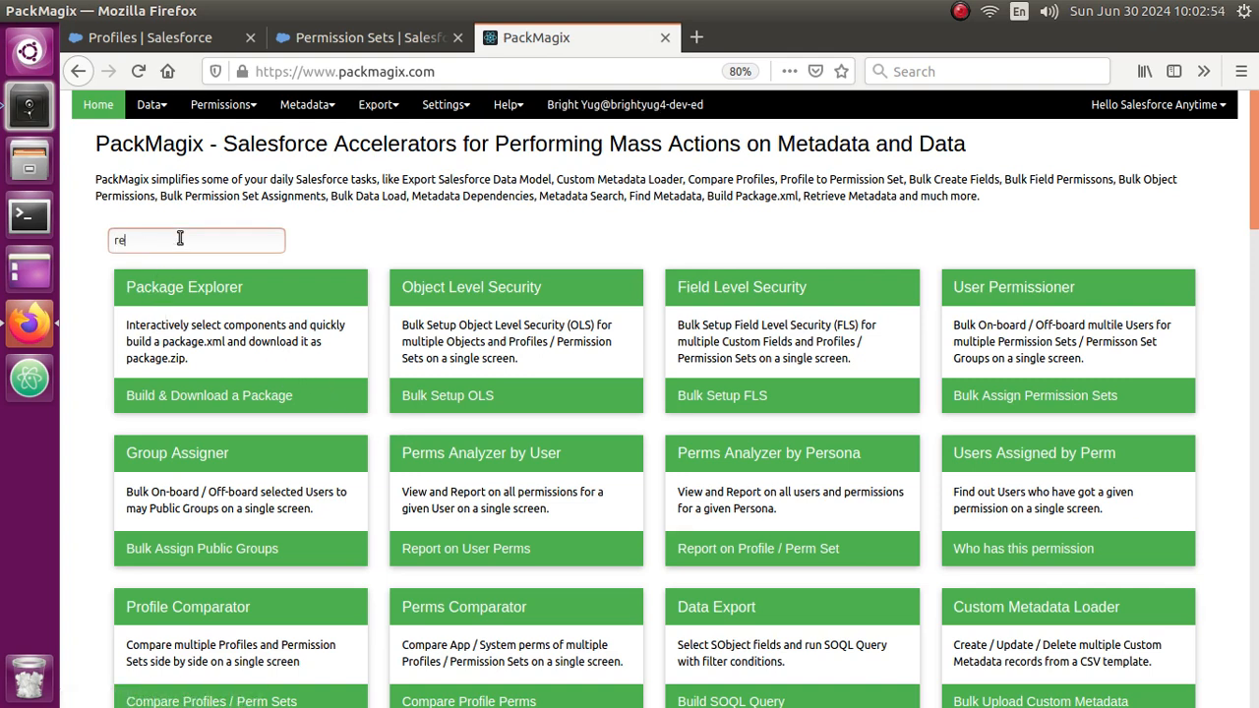
type("cord typ")
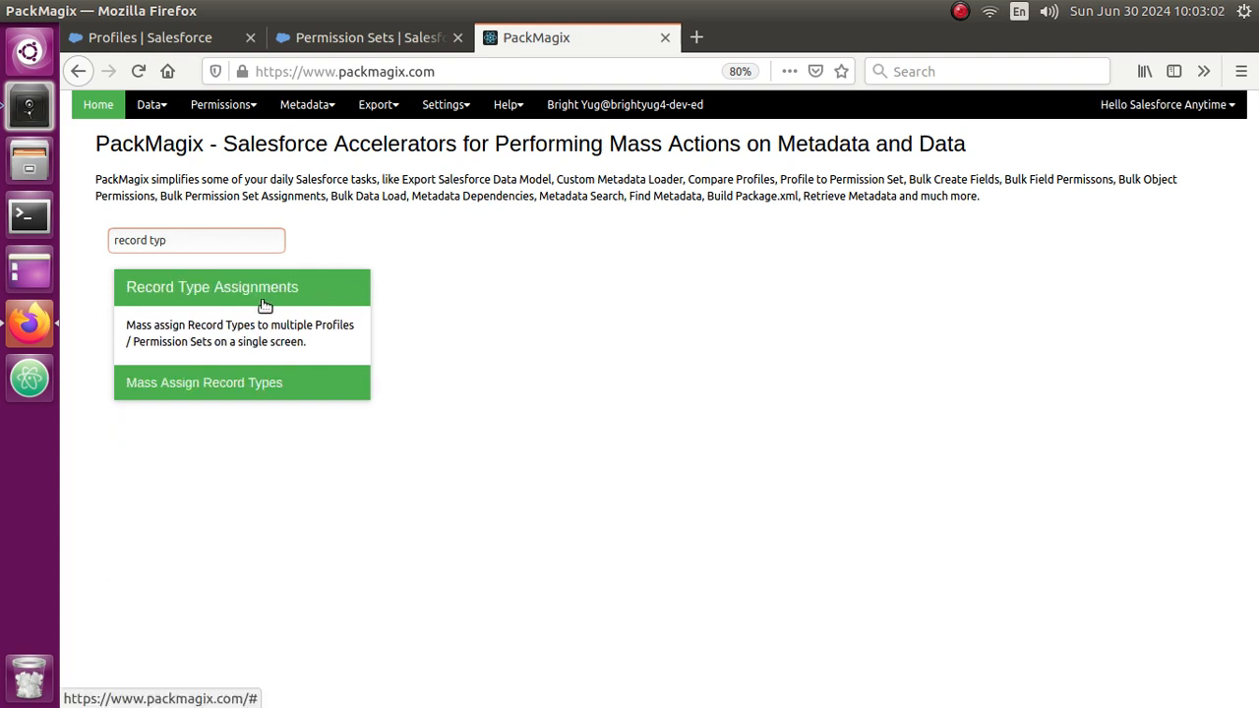
mouse_move(252, 116)
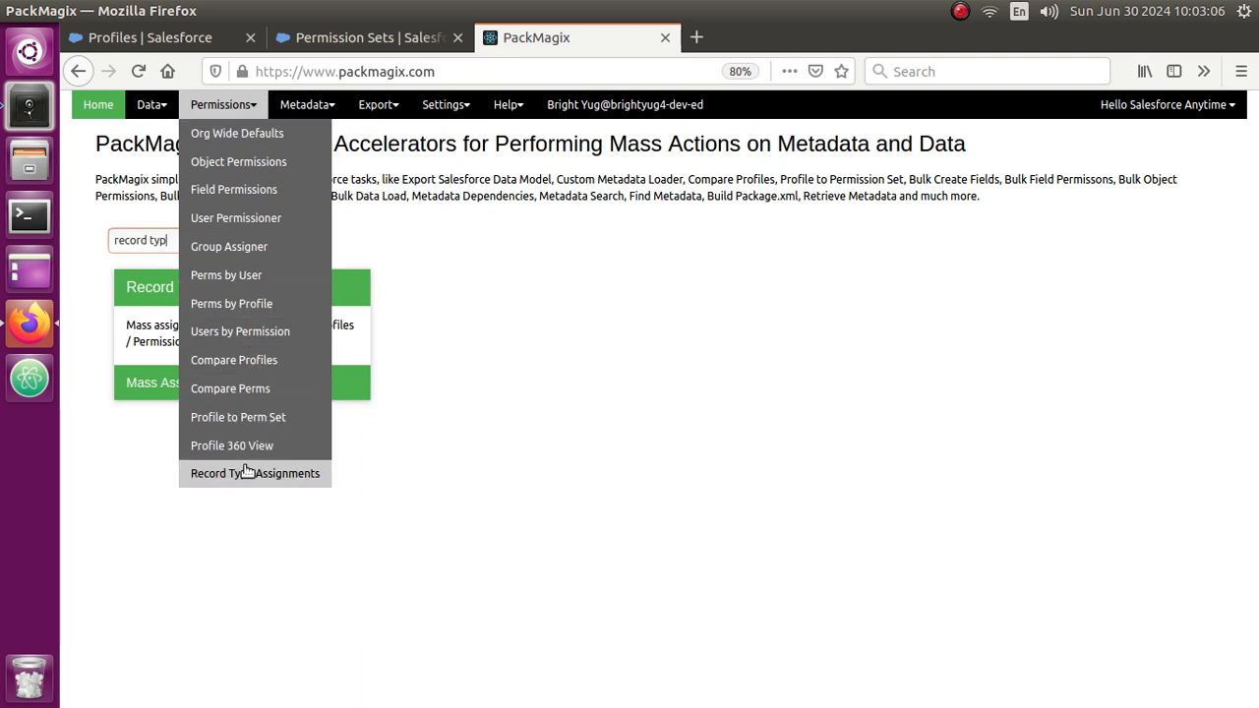
left_click(140, 331)
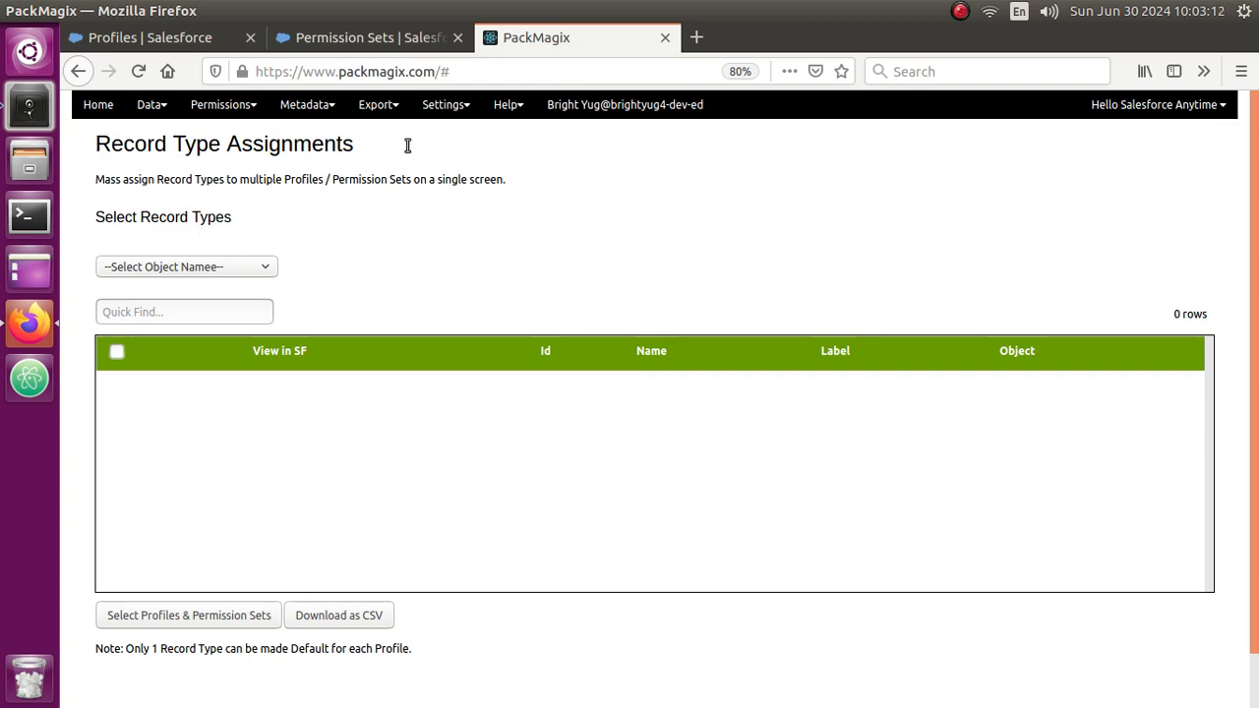
Choose Shipment__c as the object and proceed to selecting profiles and permission sets.
left_click(227, 271)
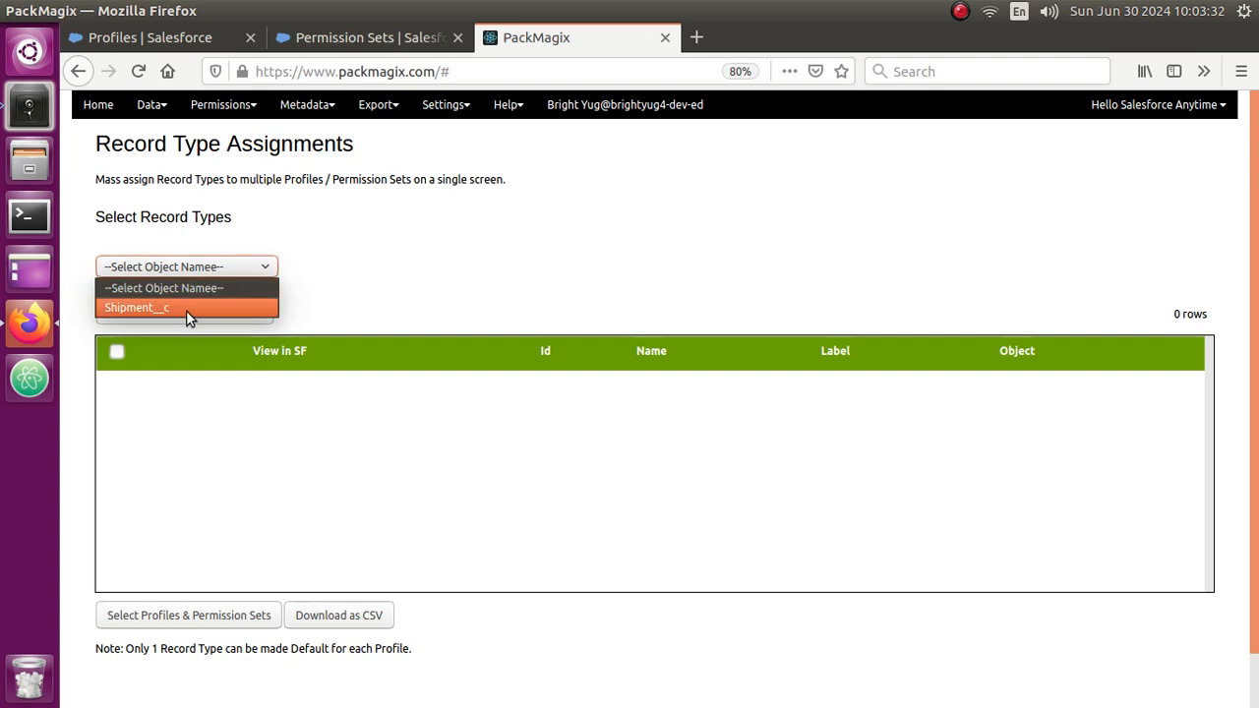
left_click(195, 310)
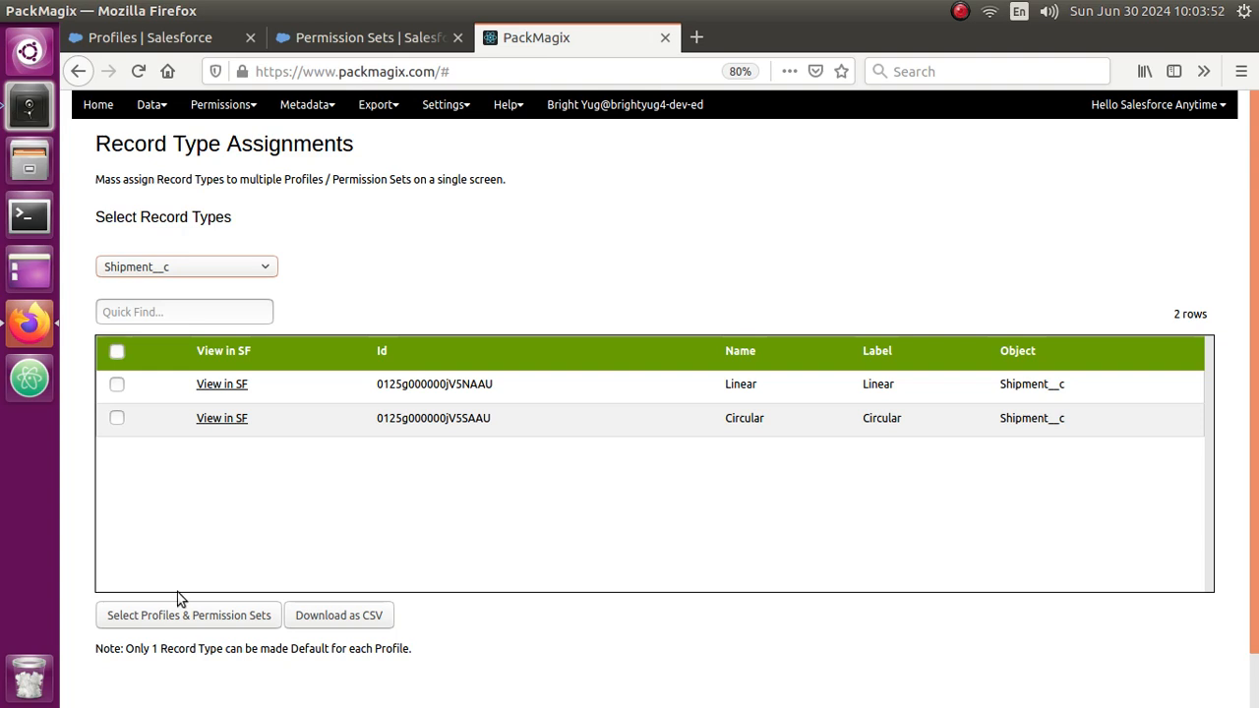
left_click(168, 620)
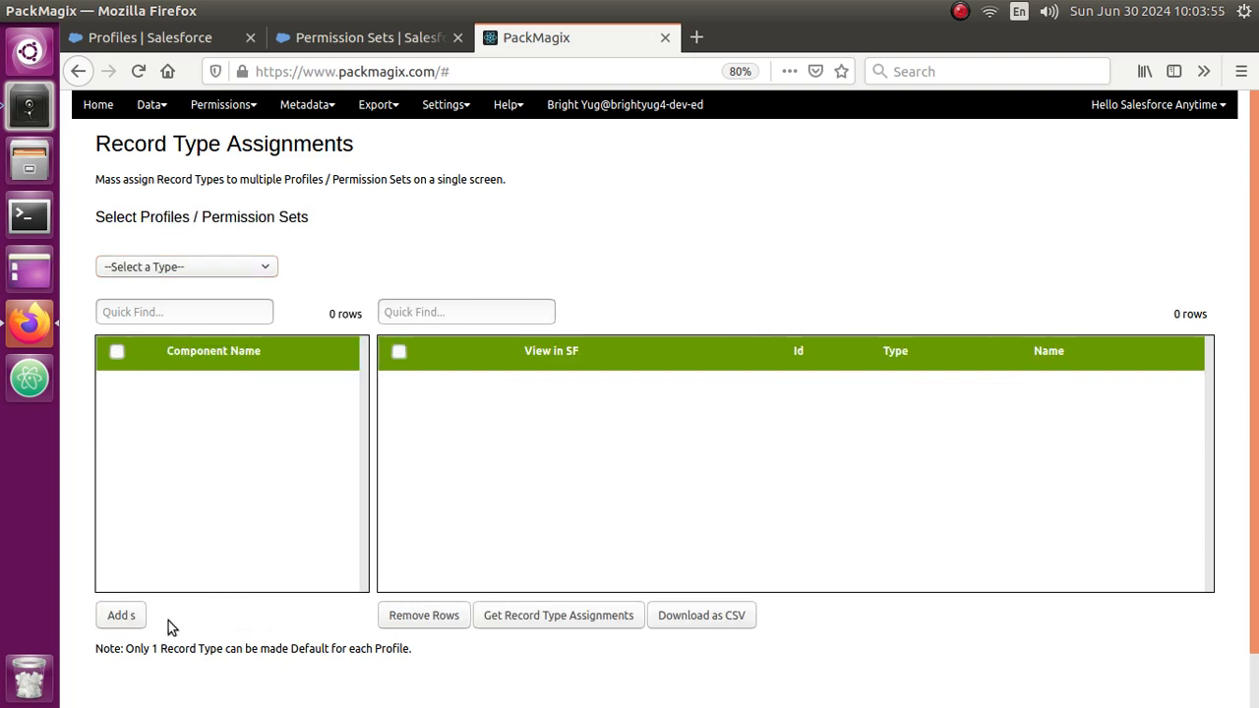
Add the profiles Minimum Access - API Only Integrations and Minimum Access - Salesforce to the selection.
left_click(209, 266)
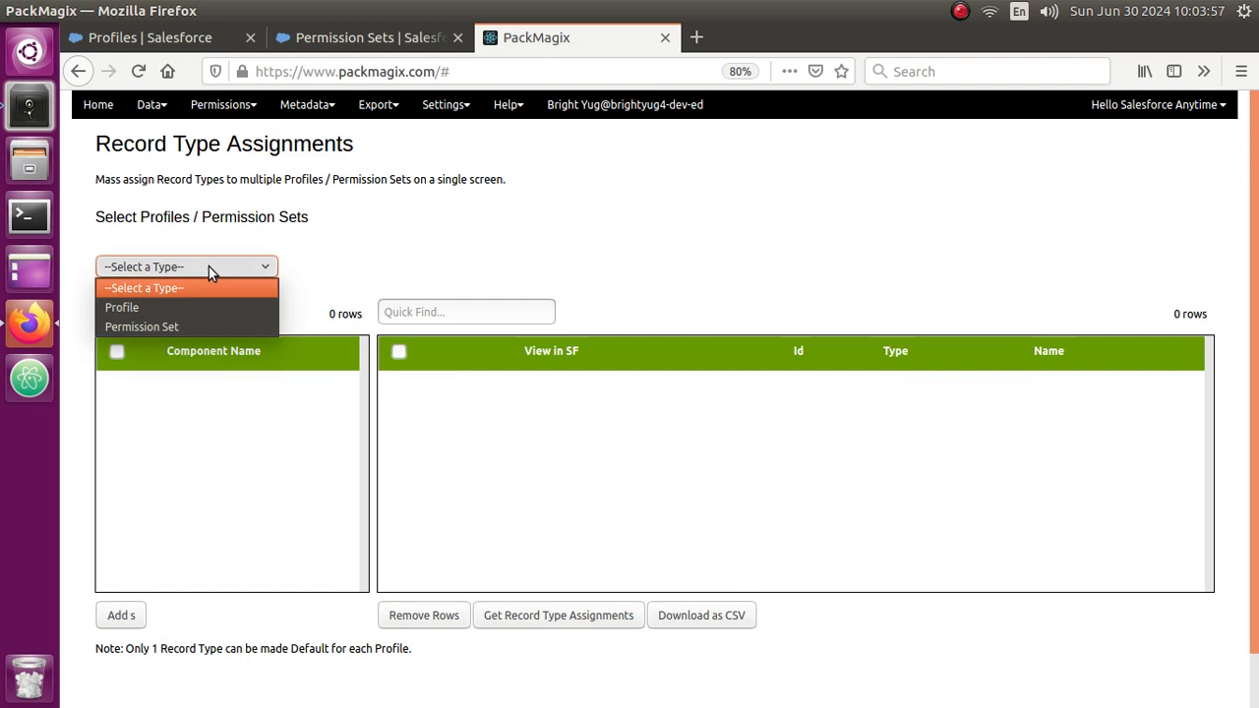
left_click(176, 307)
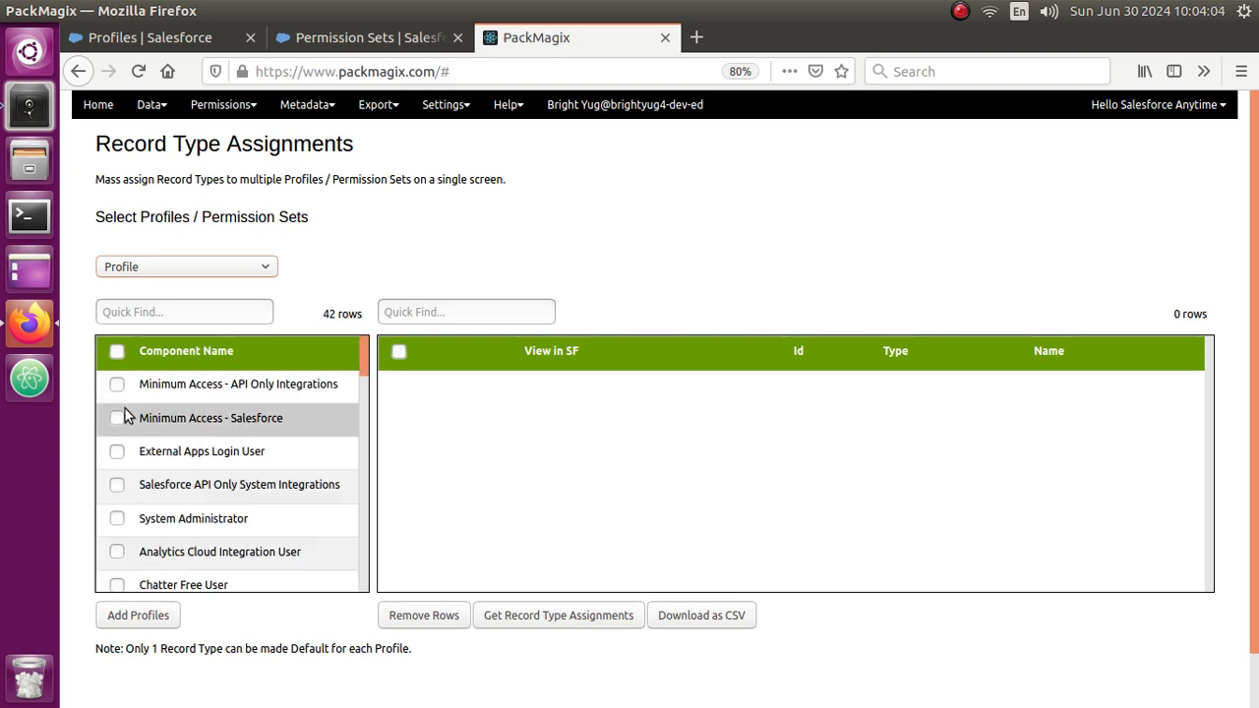
left_click(117, 385)
left_click(117, 421)
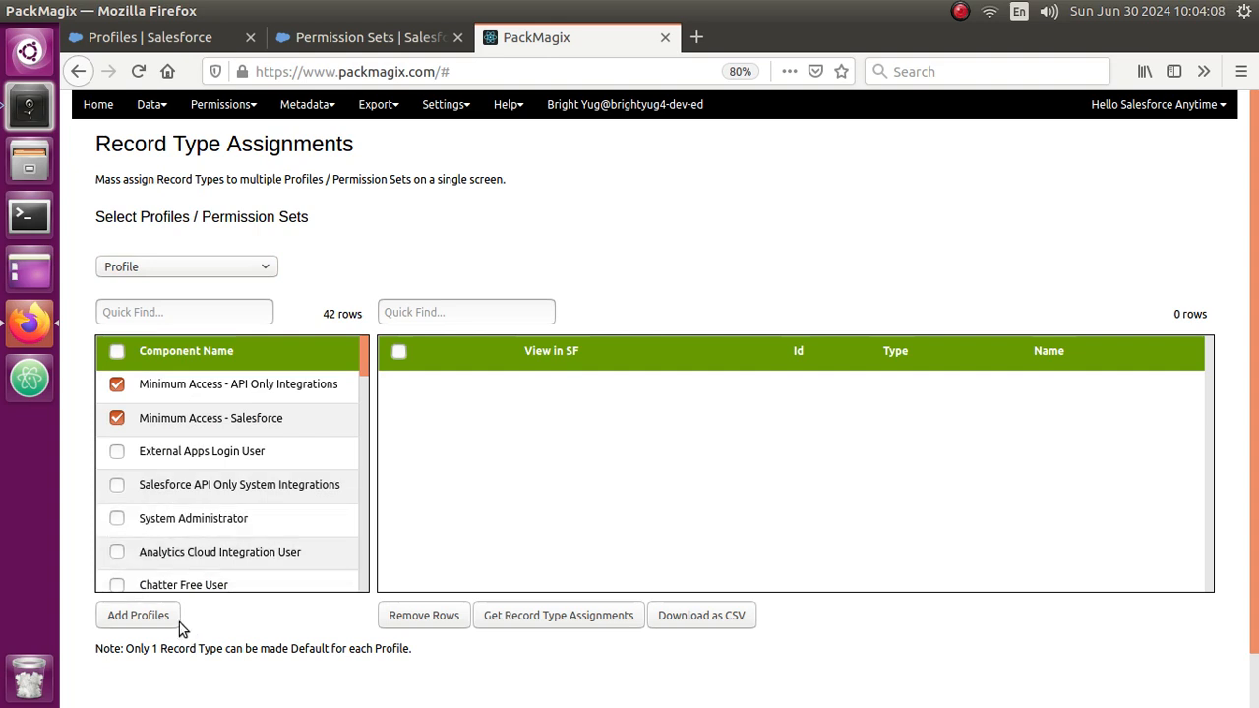
left_click(151, 620)
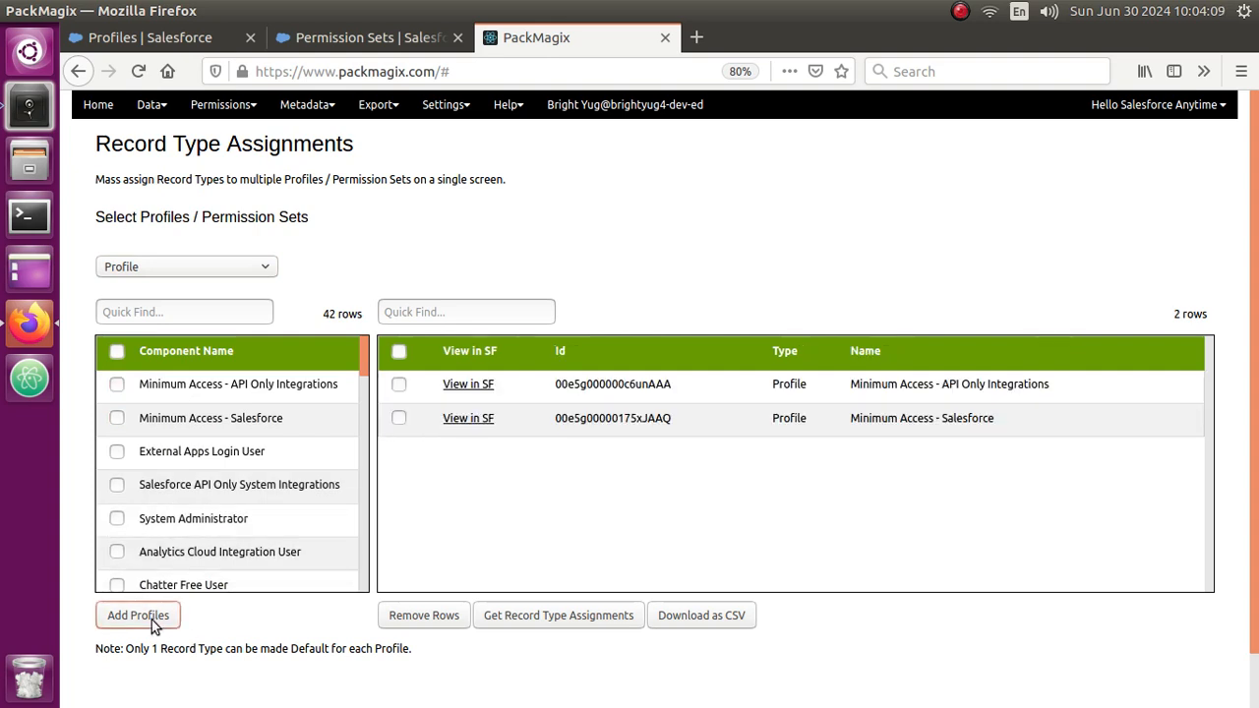
Load both profiles' record type assignments, update those of Minimum Access - API Only Integrations, and return to the record type selection.
left_click(536, 619)
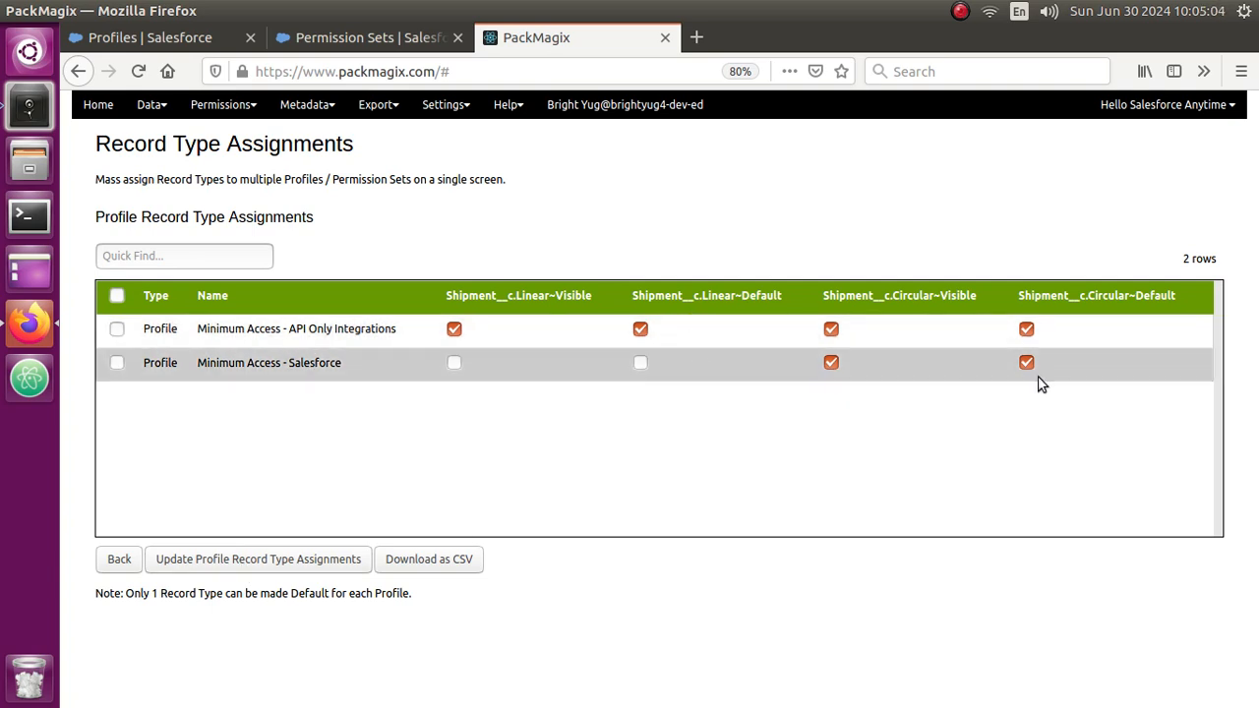
left_click(241, 565)
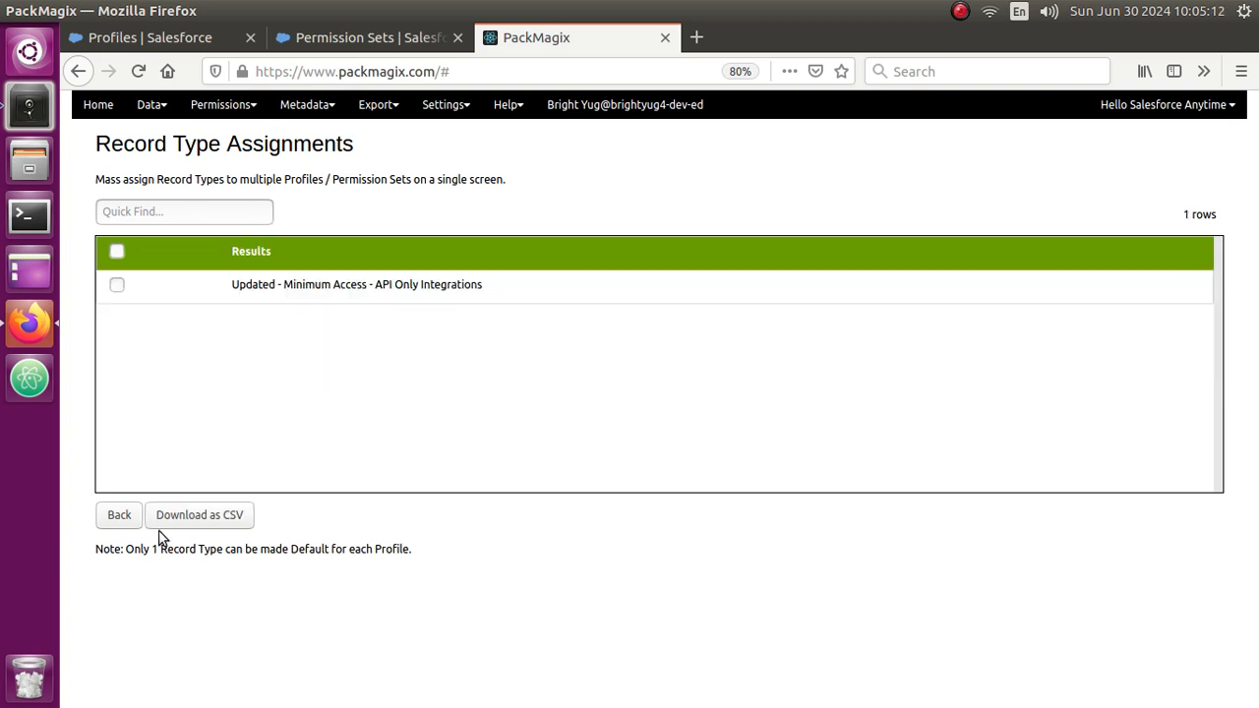
left_click_drag(233, 289, 536, 302)
left_click(115, 523)
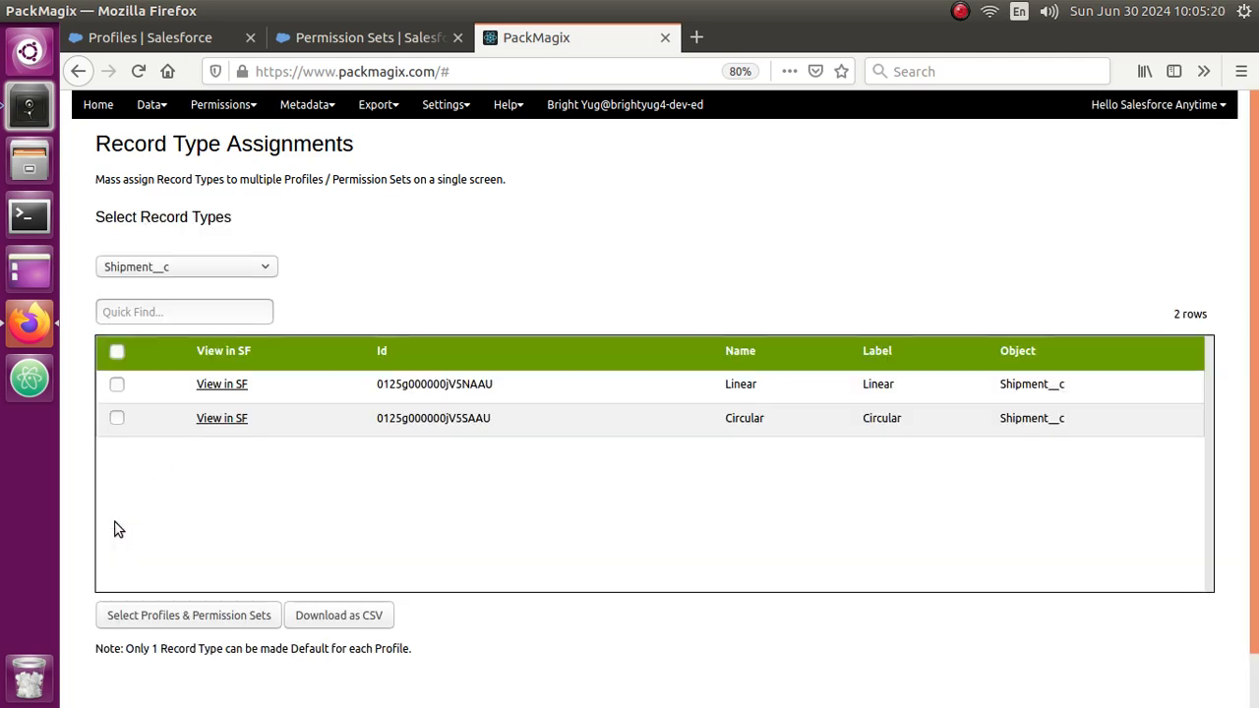
Make Shipment__c.Linear visible and default for Minimum Access - Salesforce, clear its Circular default, and update the profile record type assignments.
left_click(163, 612)
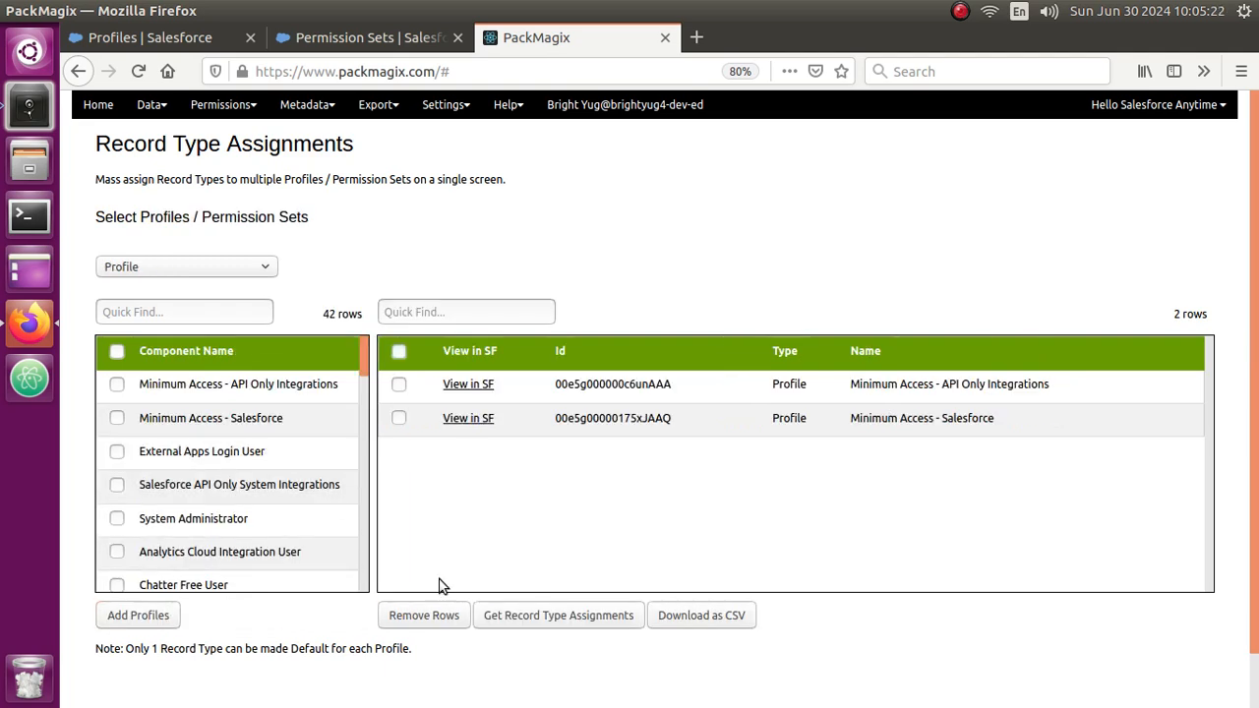
left_click(567, 619)
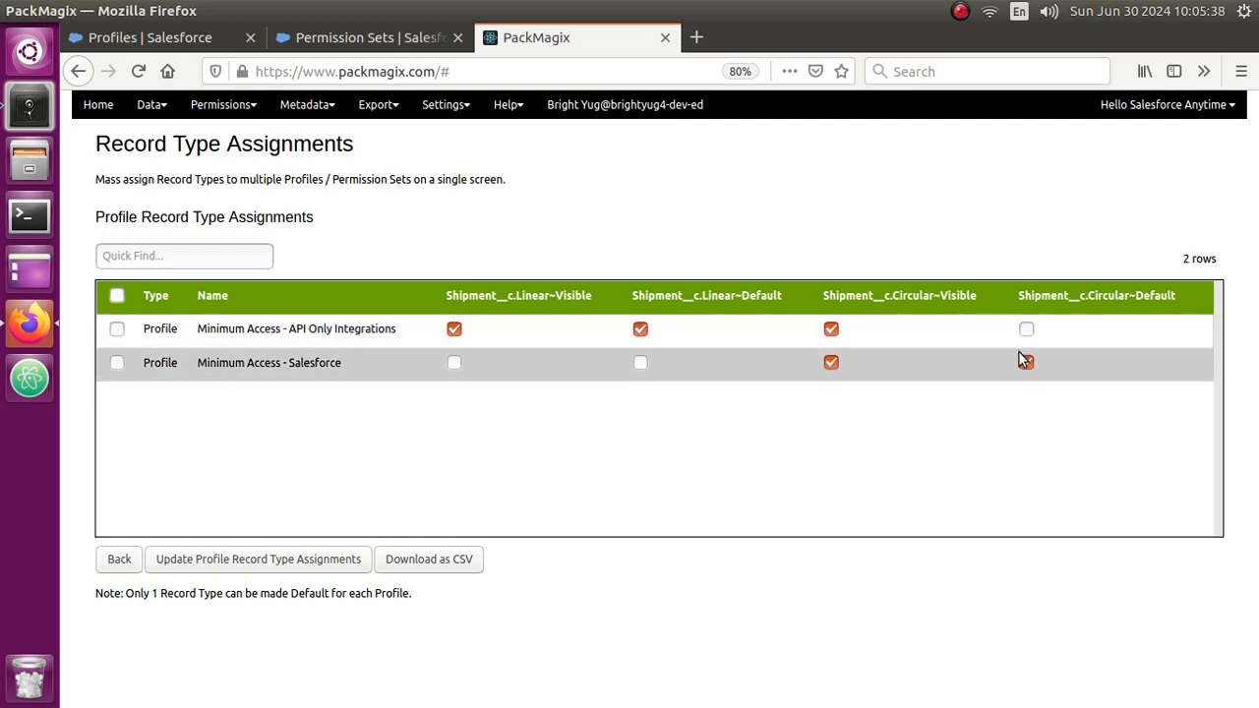
left_click(459, 363)
left_click(639, 363)
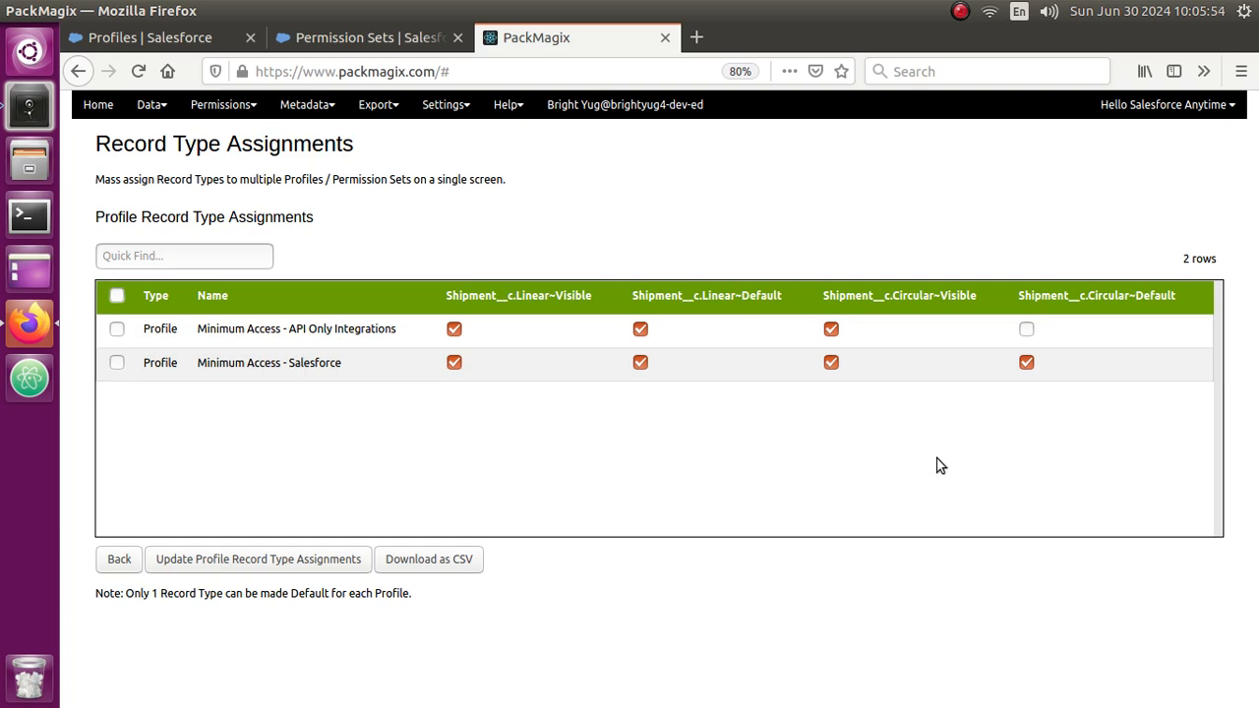
left_click(1030, 363)
left_click(278, 563)
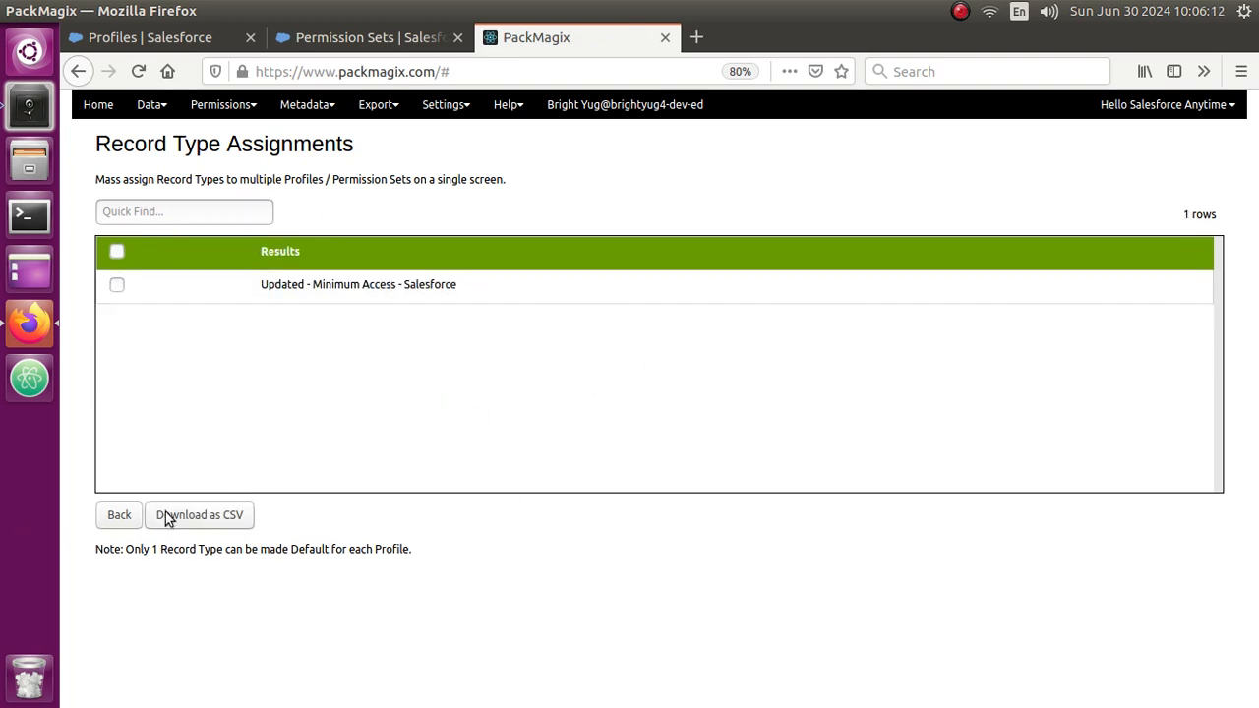
Reload the record type assignments of both profiles to check the update, and return to the record type selection.
left_click(116, 524)
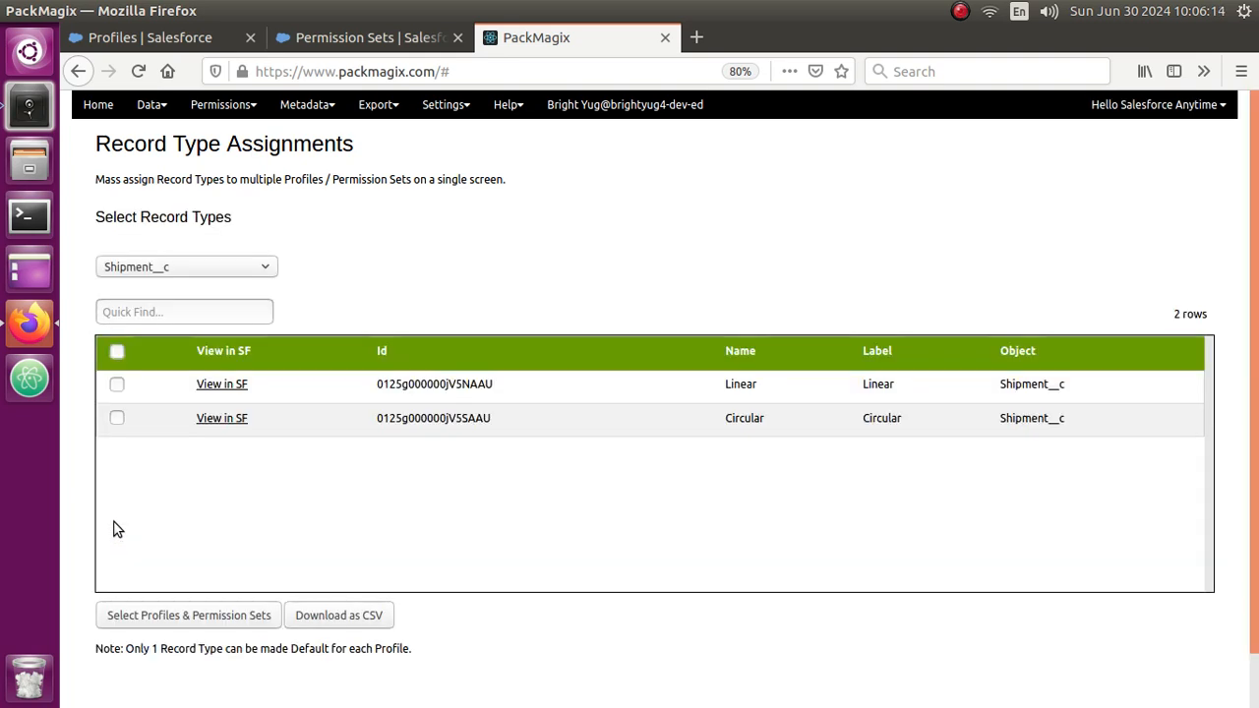
left_click(225, 619)
left_click(487, 617)
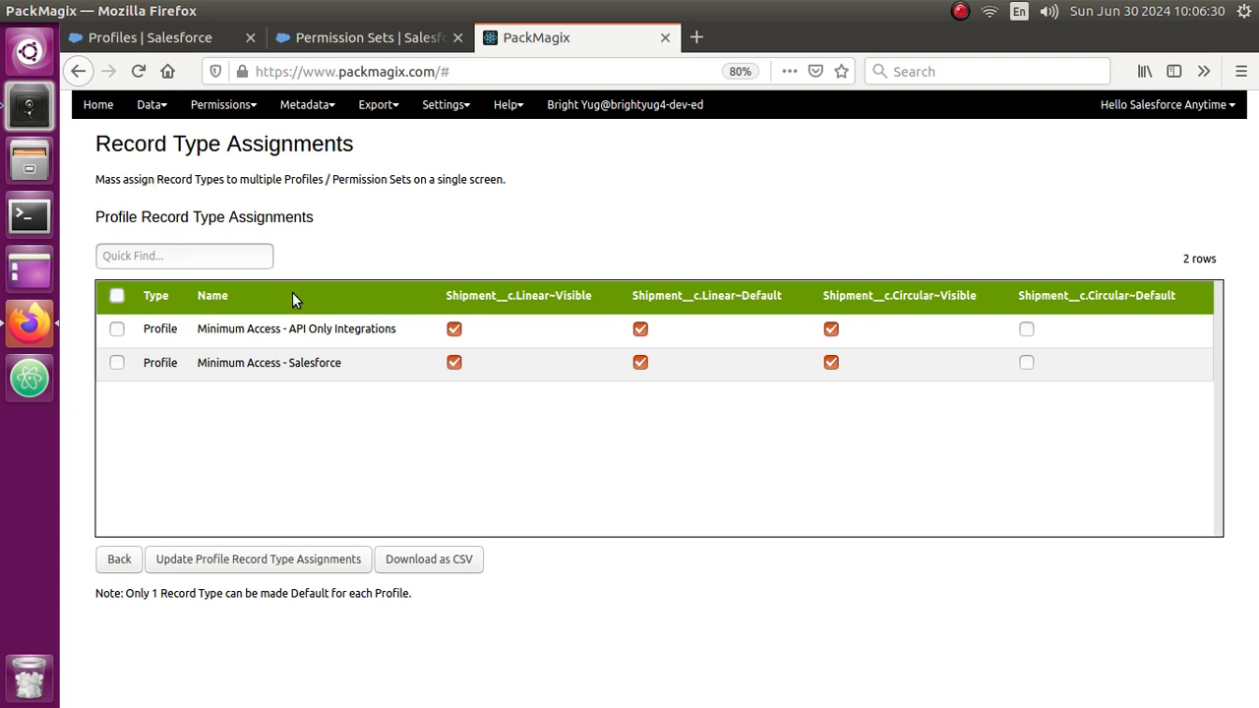
left_click(119, 560)
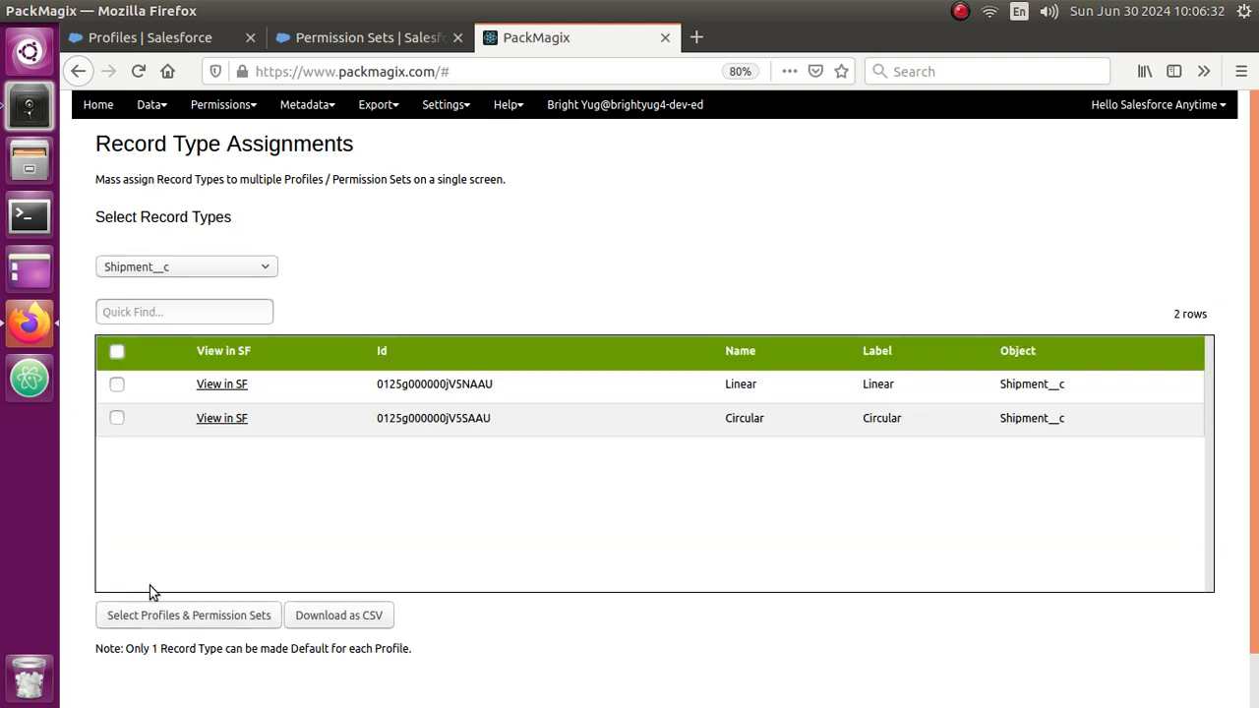
Reselect Shipment__c as the object and remove both Minimum Access profiles from the selected components.
left_click(166, 268)
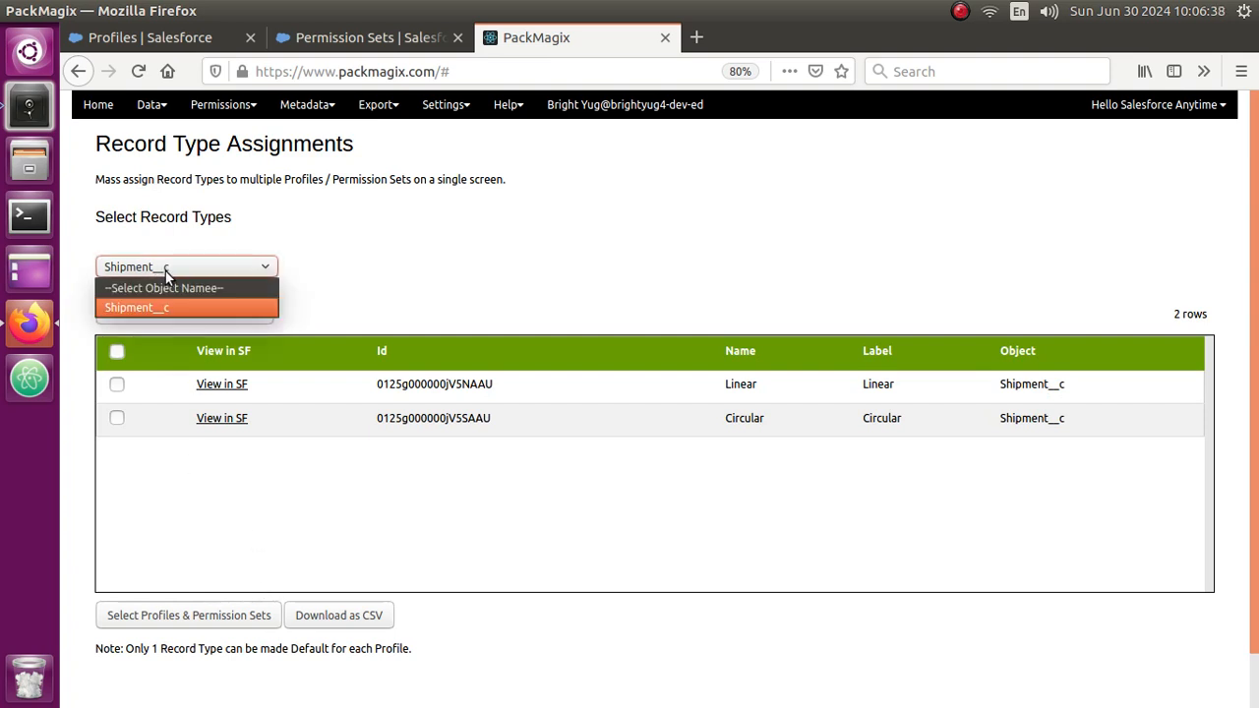
left_click(156, 289)
left_click(168, 267)
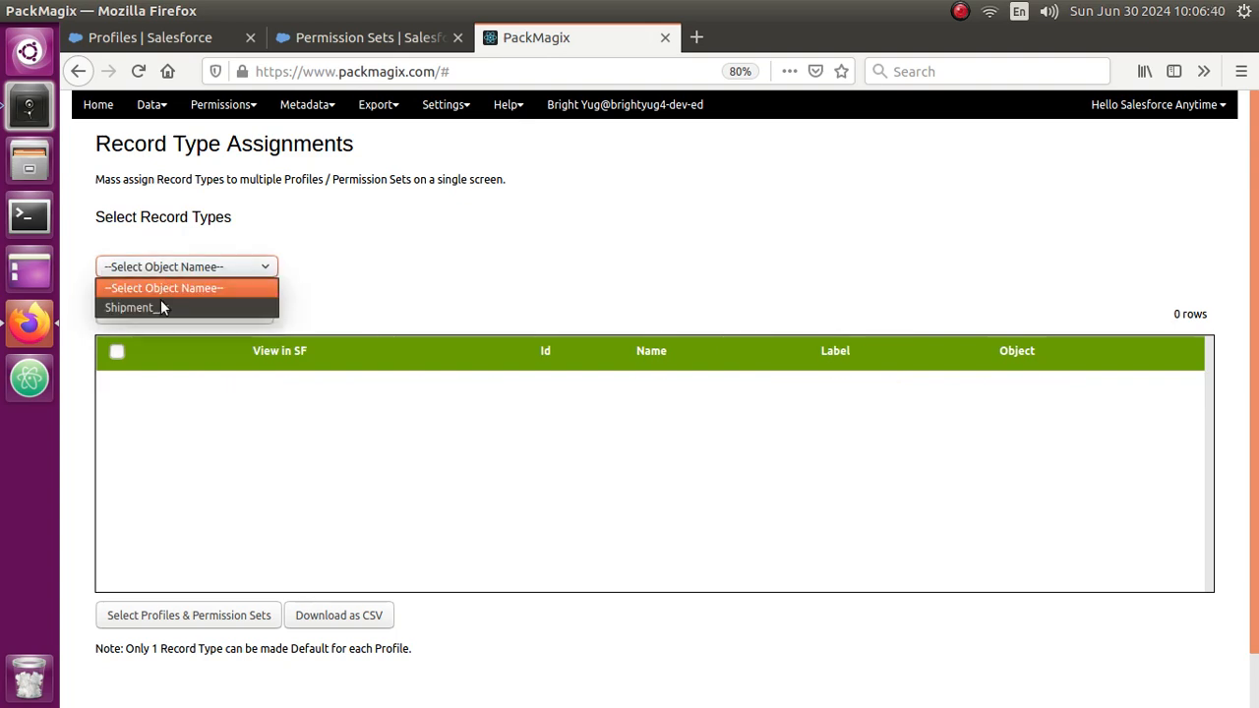
left_click(163, 308)
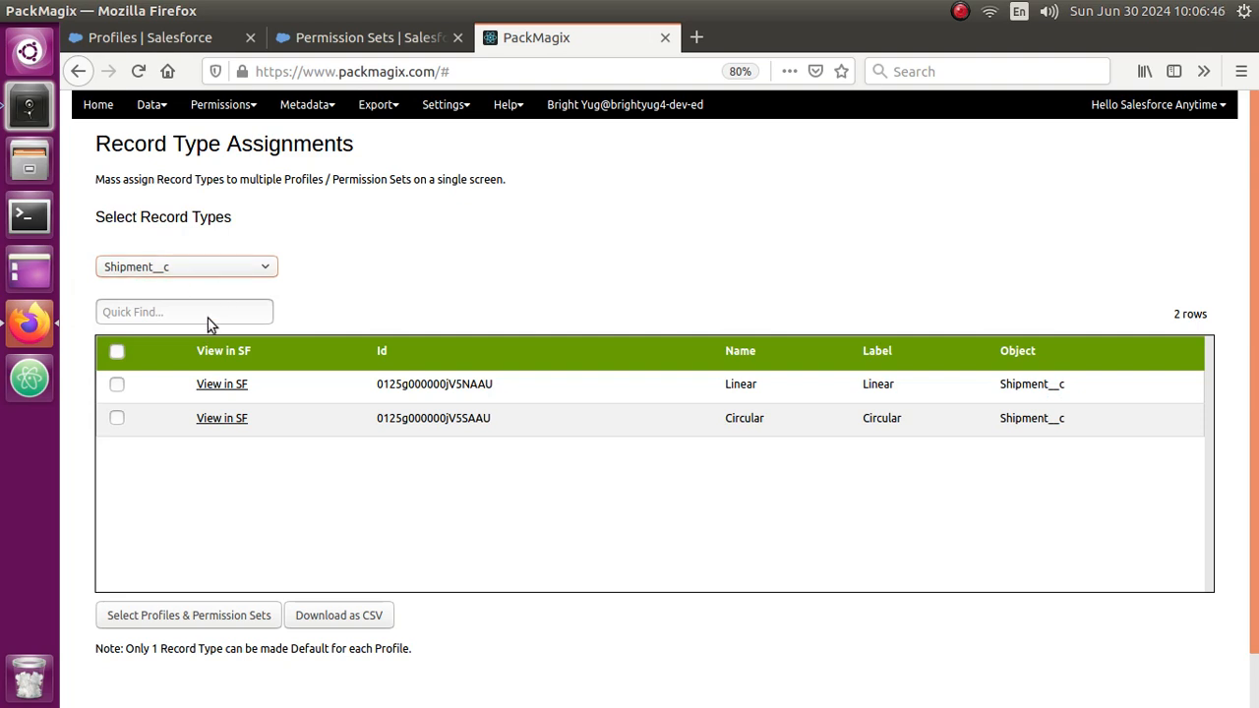
left_click(212, 613)
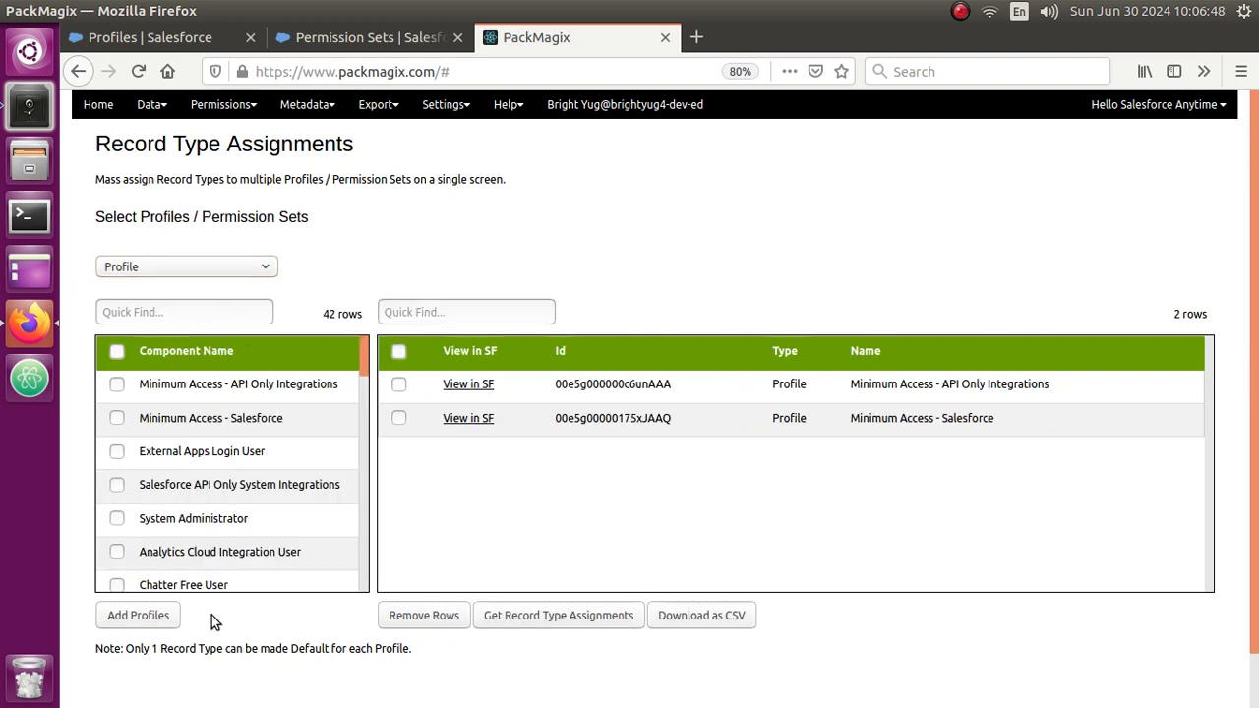
left_click(399, 351)
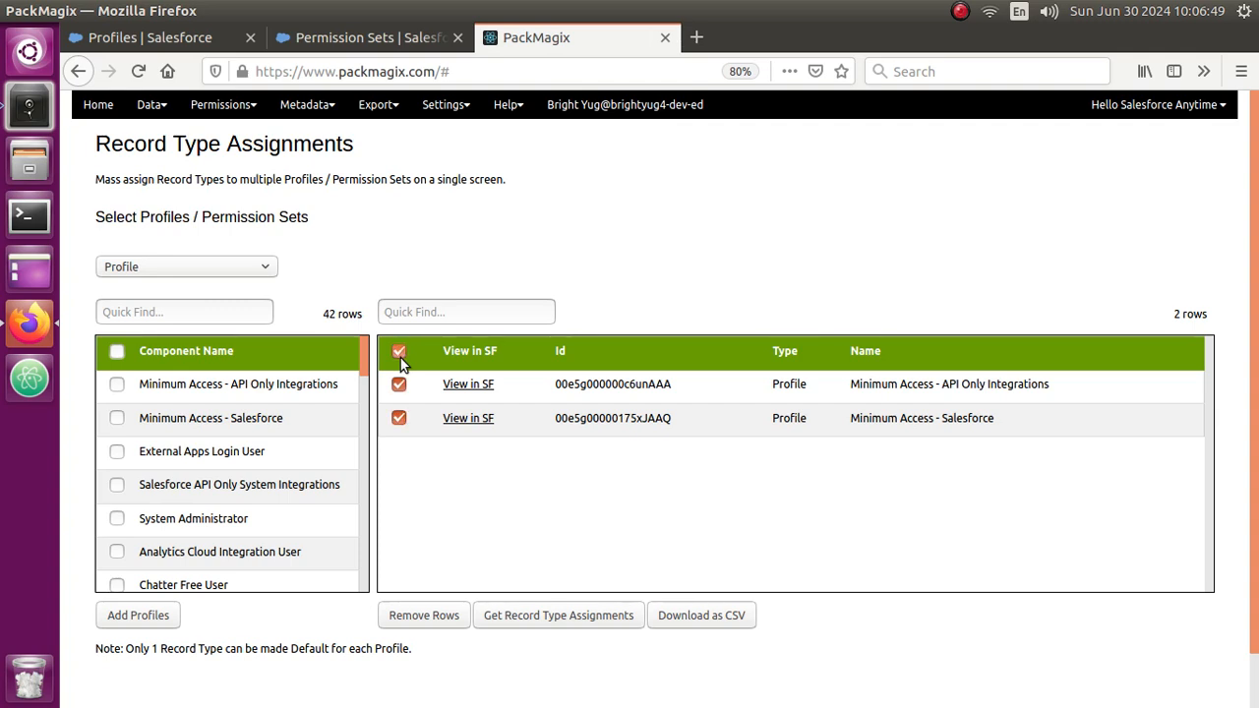
left_click(424, 617)
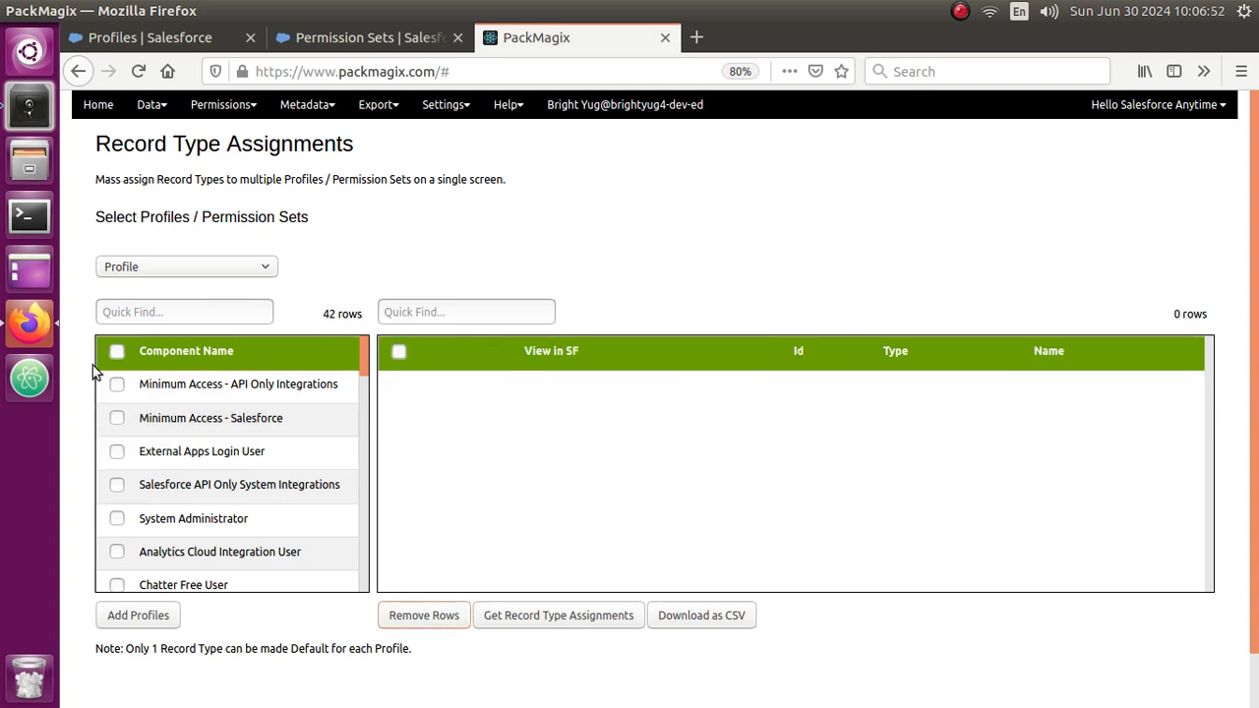
Switch the component type to Permission Set and add Operations_User, Opportunity_Management and Account_Management to the selection.
left_click(139, 264)
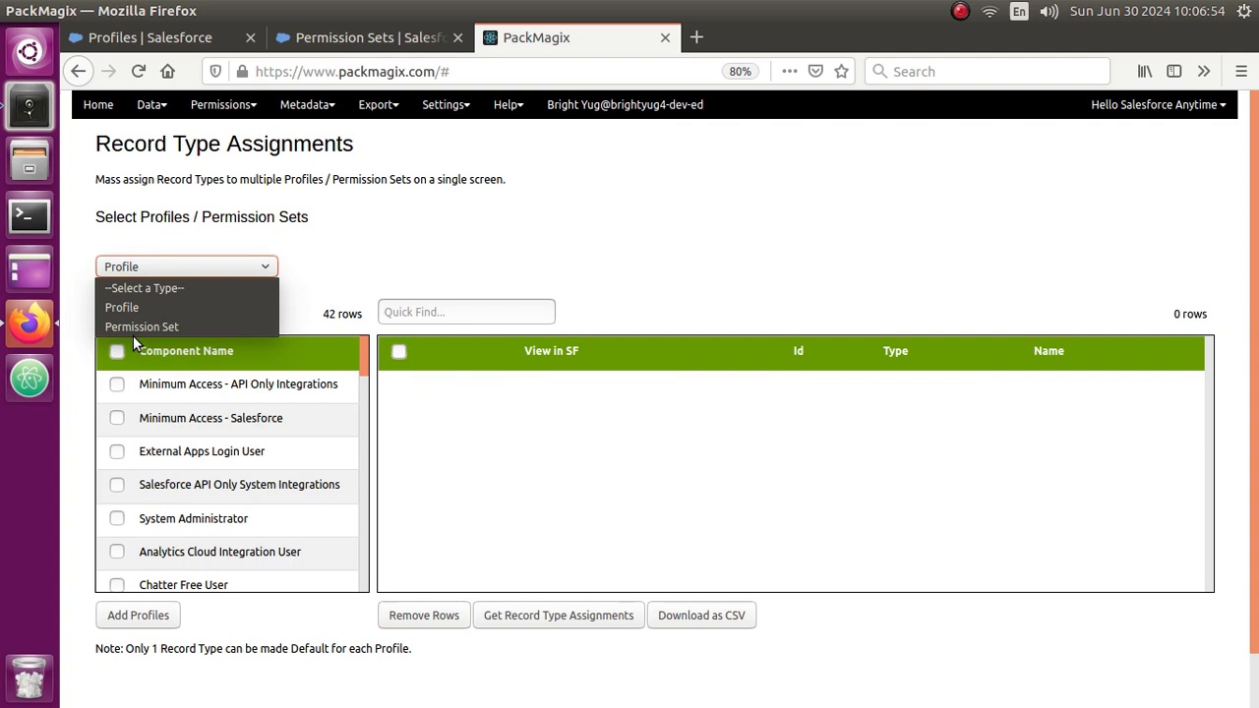
left_click(135, 328)
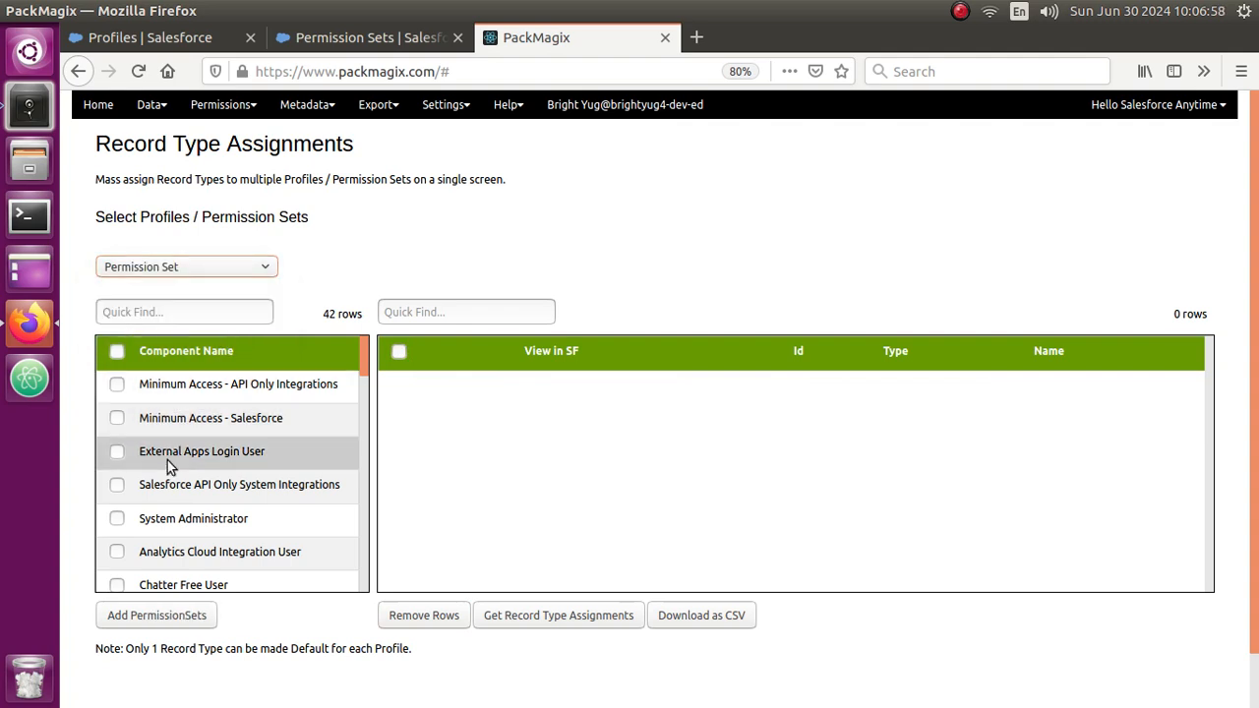
scroll(157, 462, "down", 5)
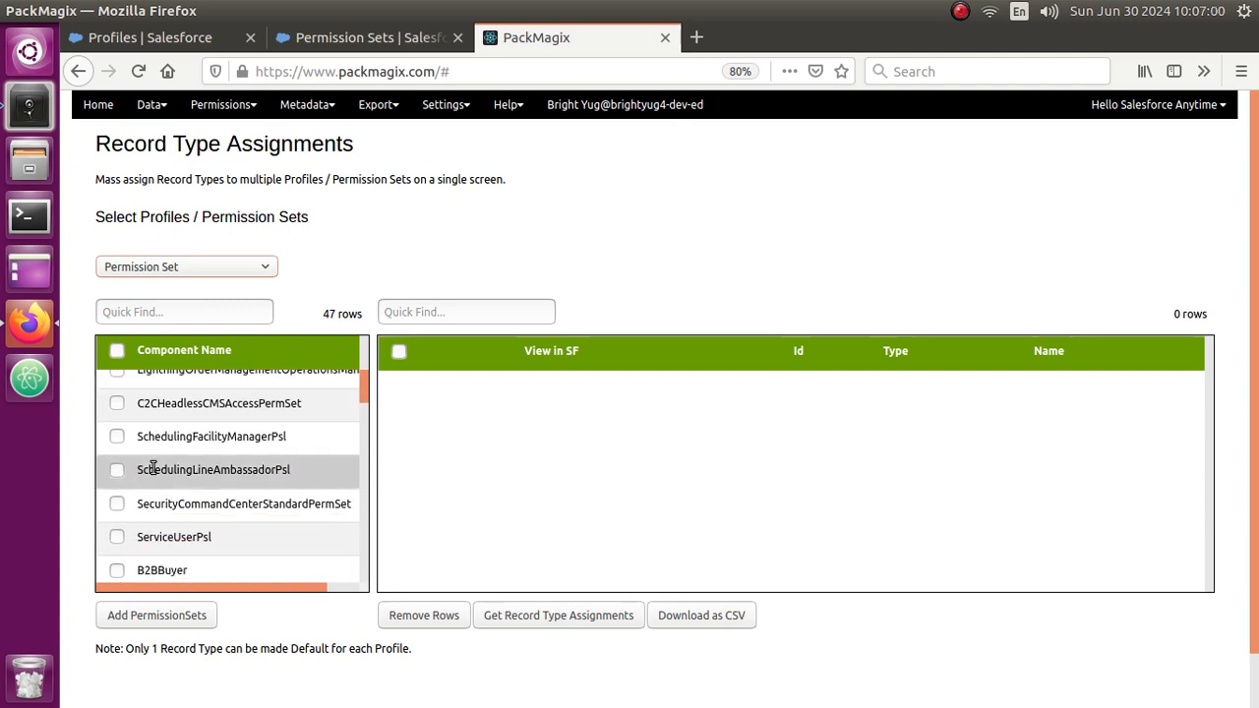
scroll(153, 470, "down", 7)
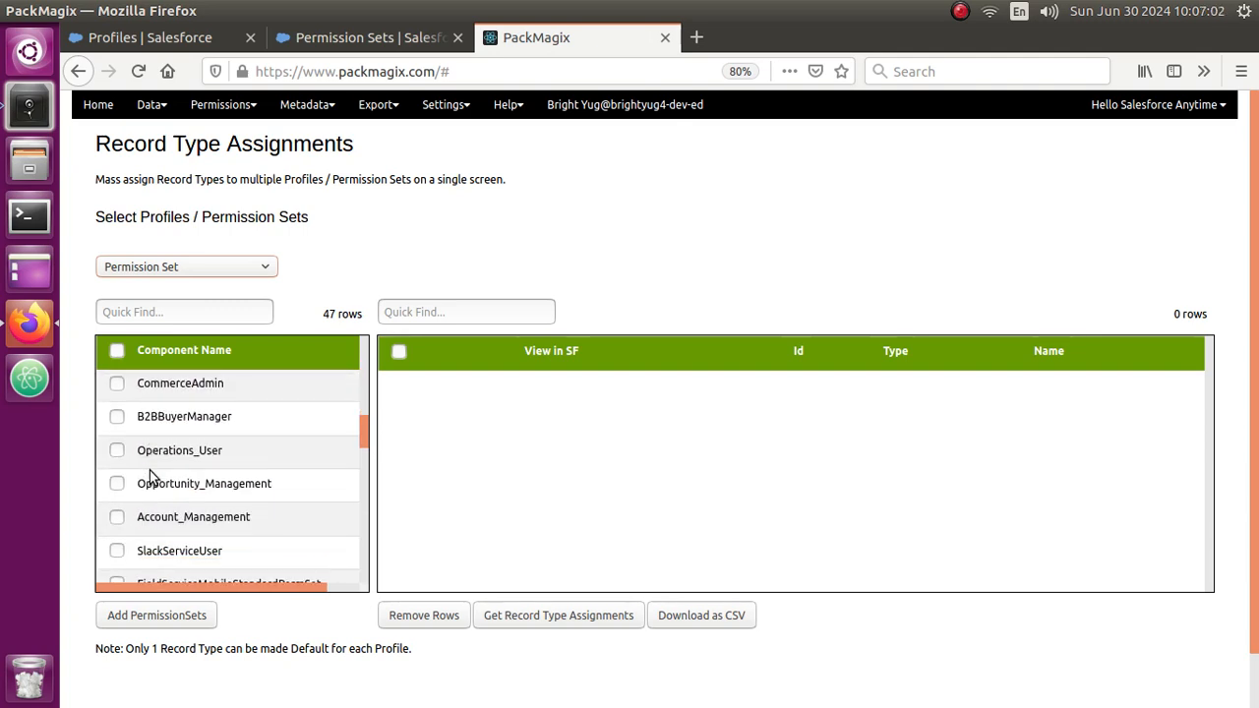
left_click(116, 455)
left_click(117, 483)
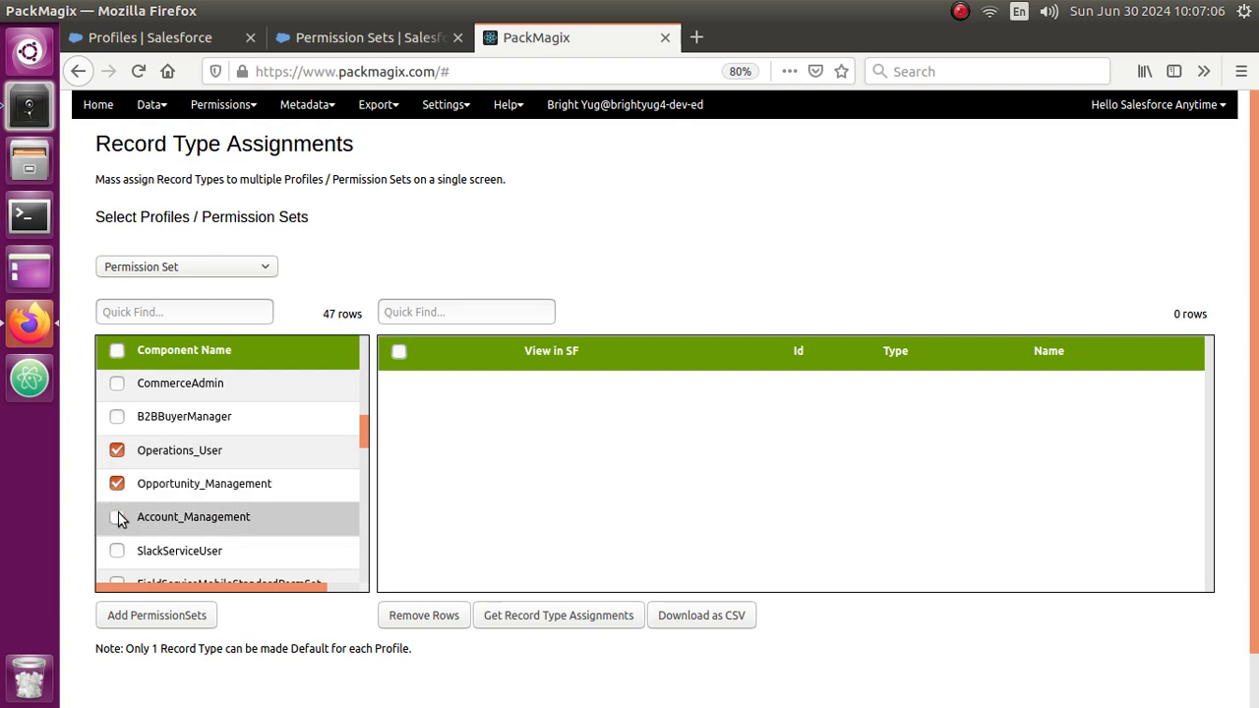
left_click(117, 517)
left_click(162, 617)
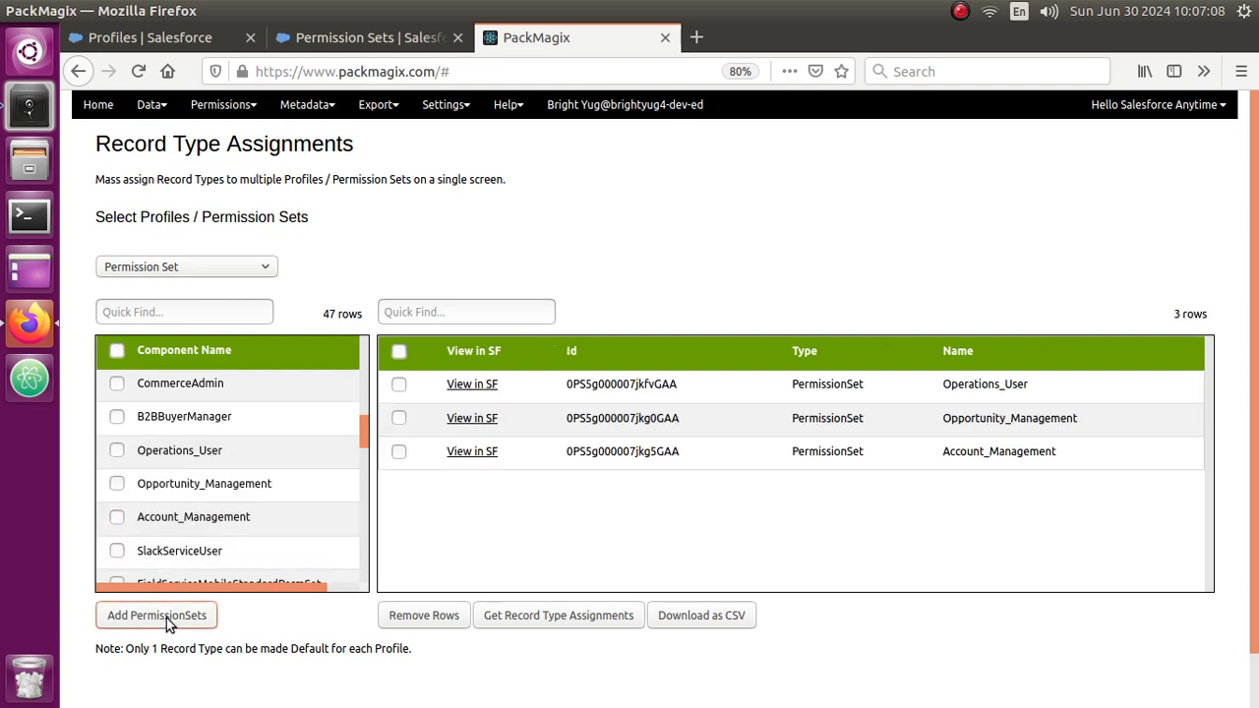
Load the permission set record type assignments, make Shipment__c.Linear visible for Opportunity_Management and Shipment__c.Circular visible for Account_Management, and update the assignments.
left_click(578, 618)
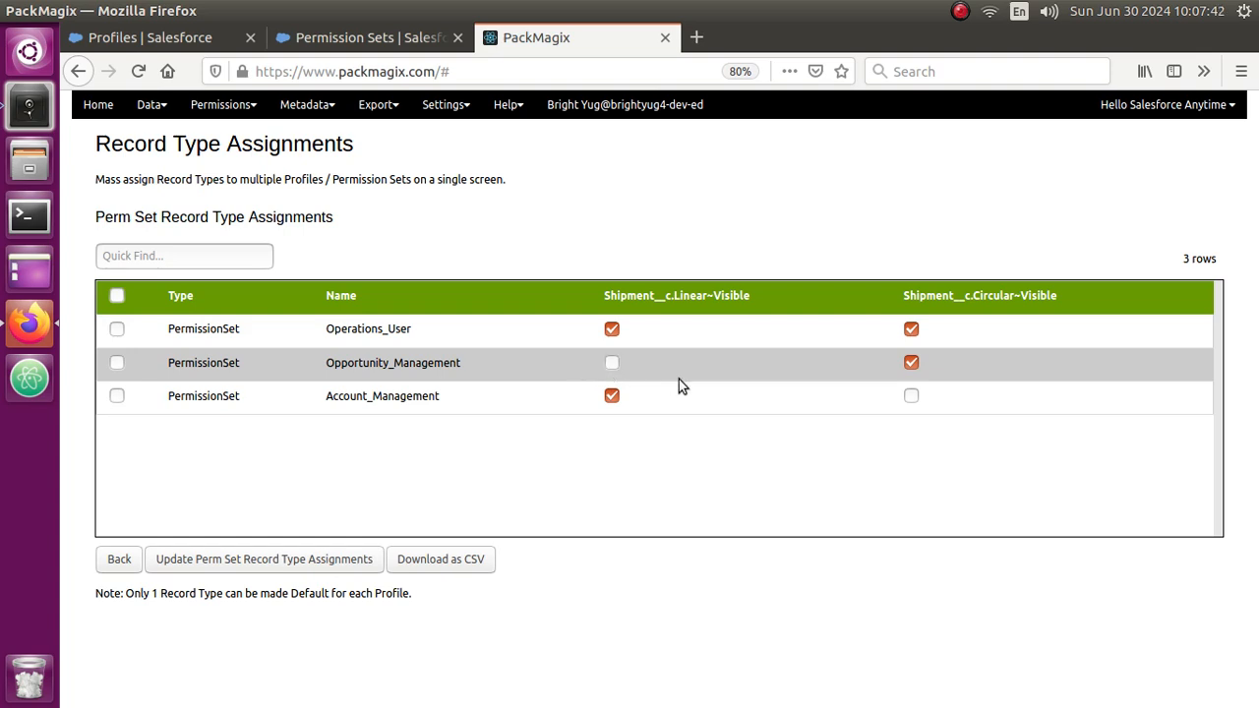
left_click(611, 363)
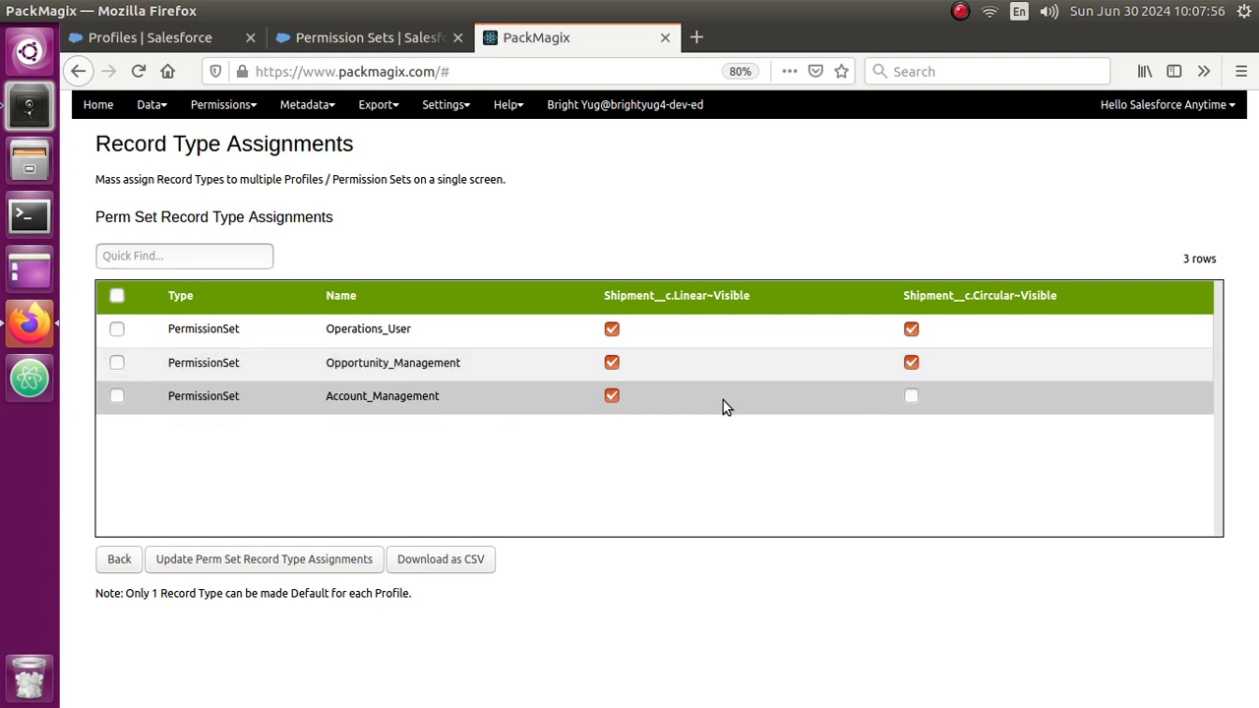
left_click(912, 398)
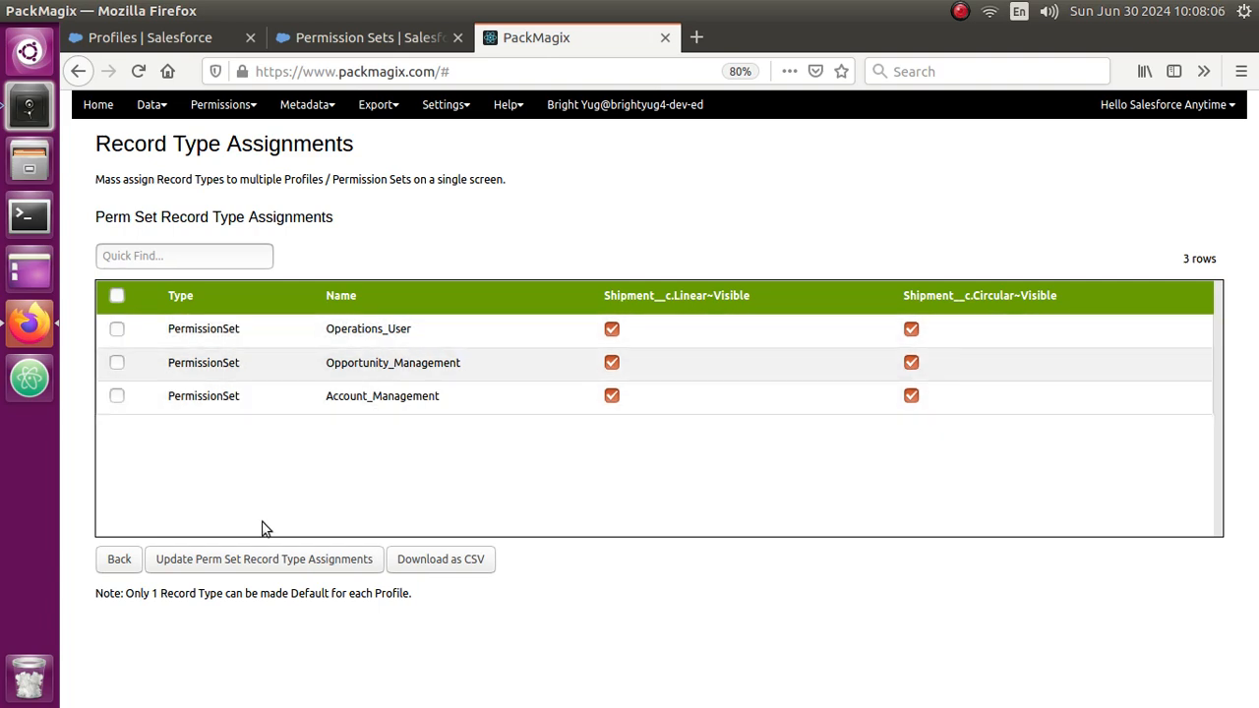
left_click(285, 565)
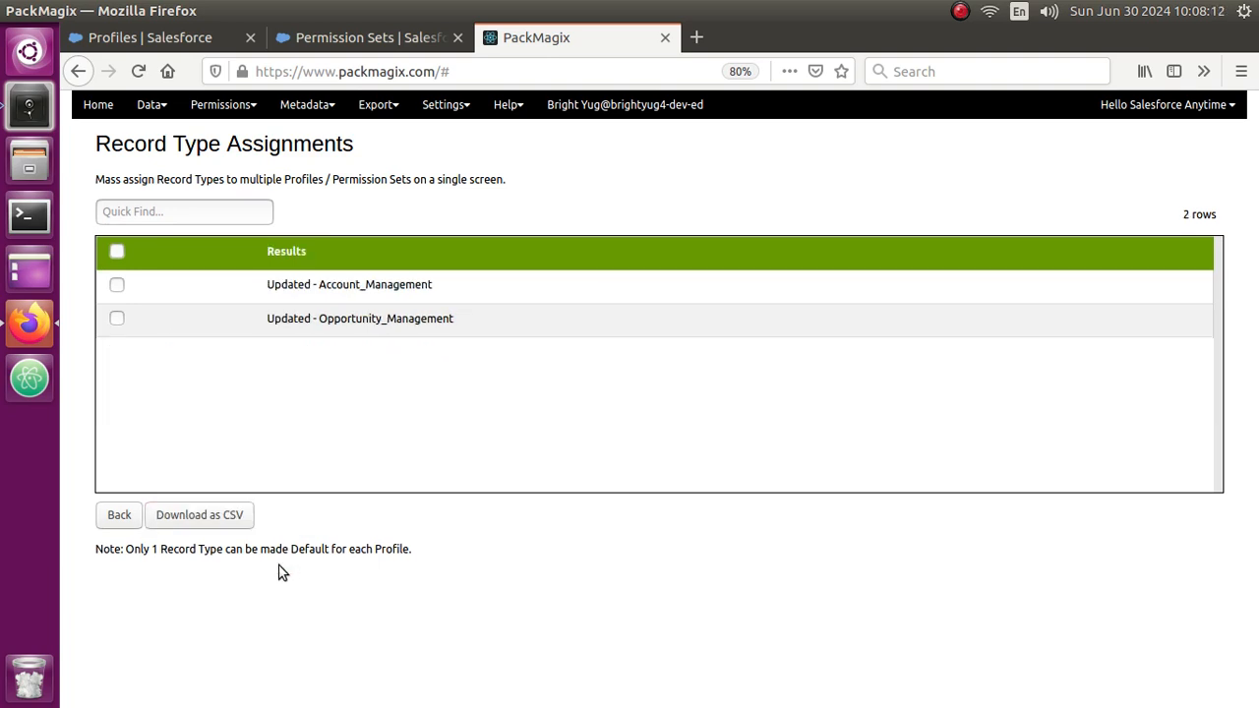
Review the update results and reload the record type assignments of the three selected permission sets to check the update.
left_click_drag(257, 288, 396, 346)
left_click(354, 346)
left_click_drag(263, 294, 466, 289)
left_click(444, 322)
left_click(118, 515)
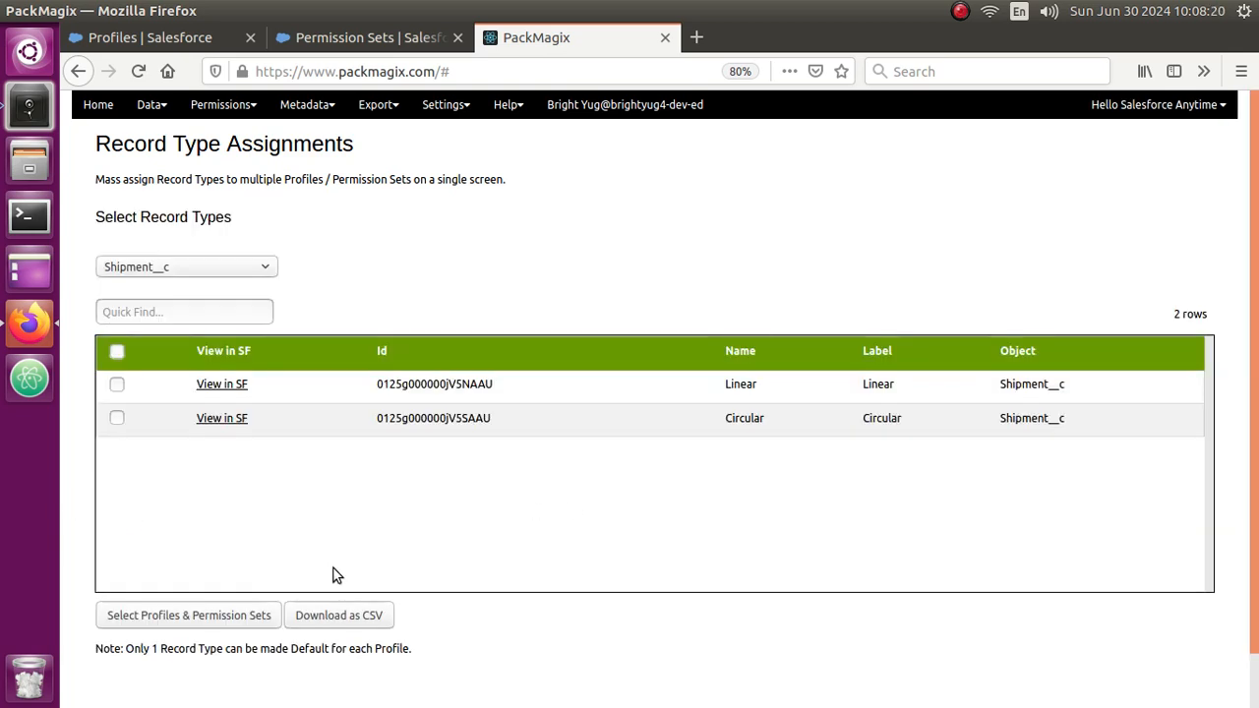
left_click(206, 622)
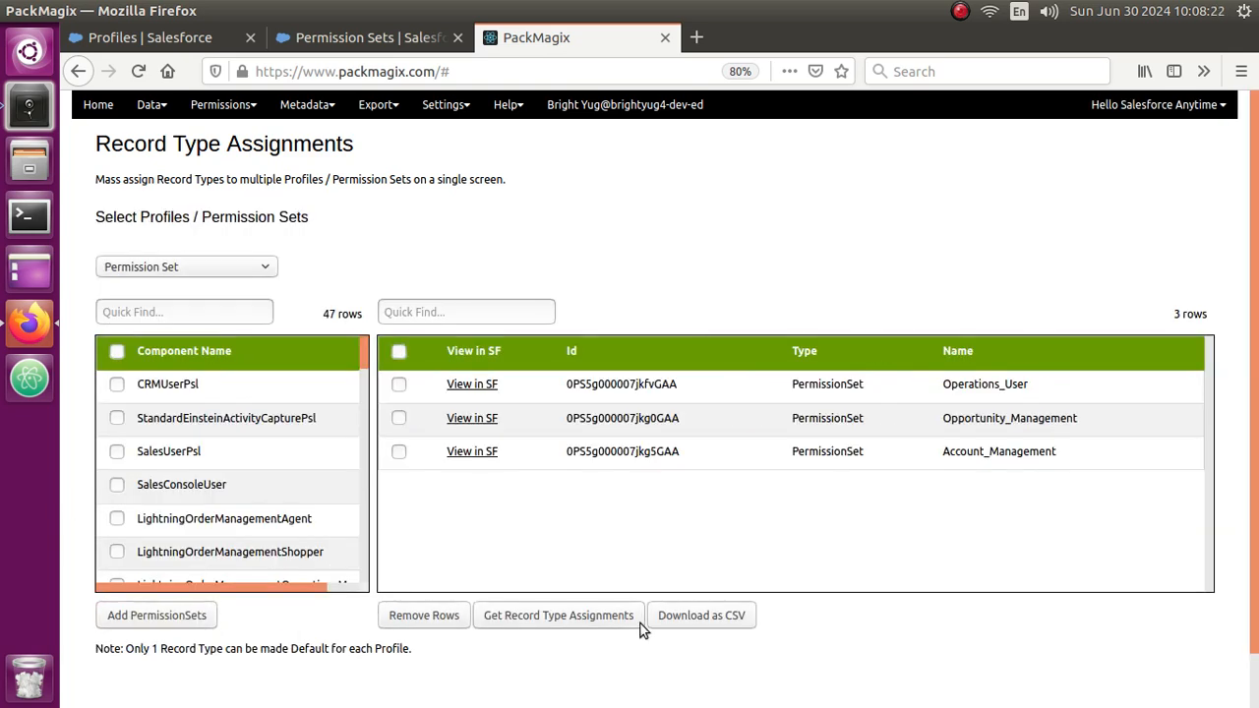
left_click(591, 620)
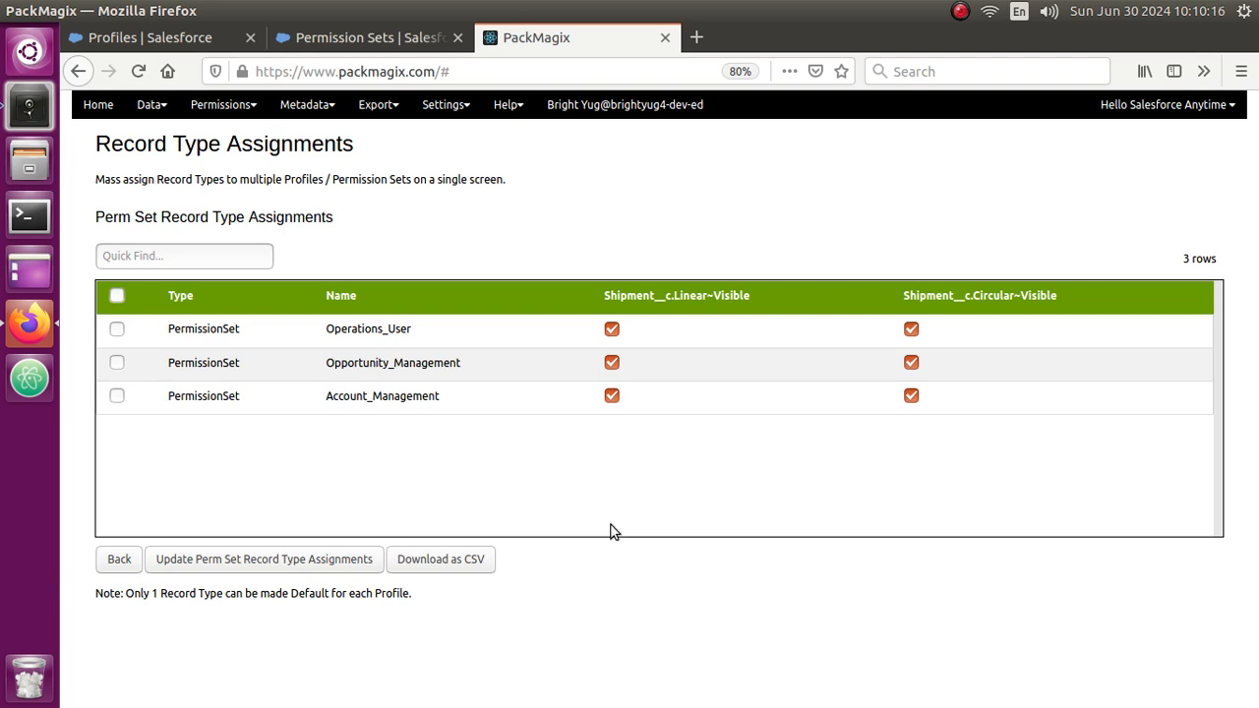
Open the list of help and feedback options.
left_click(501, 105)
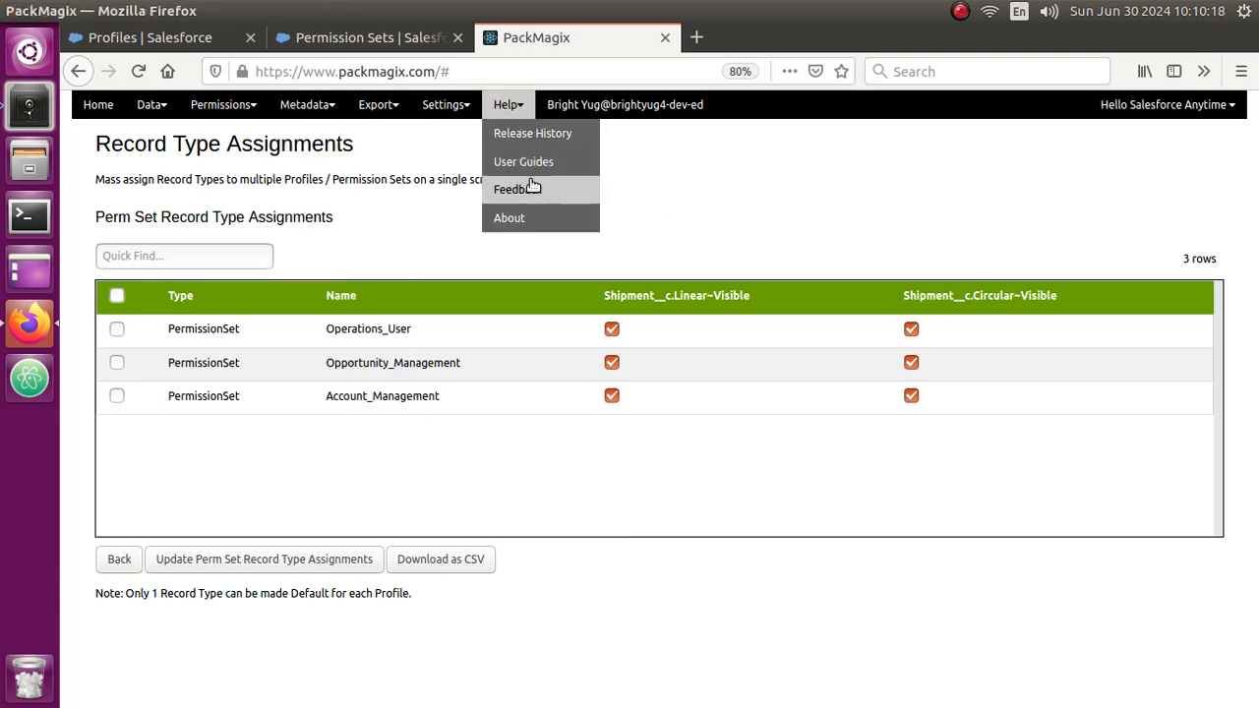